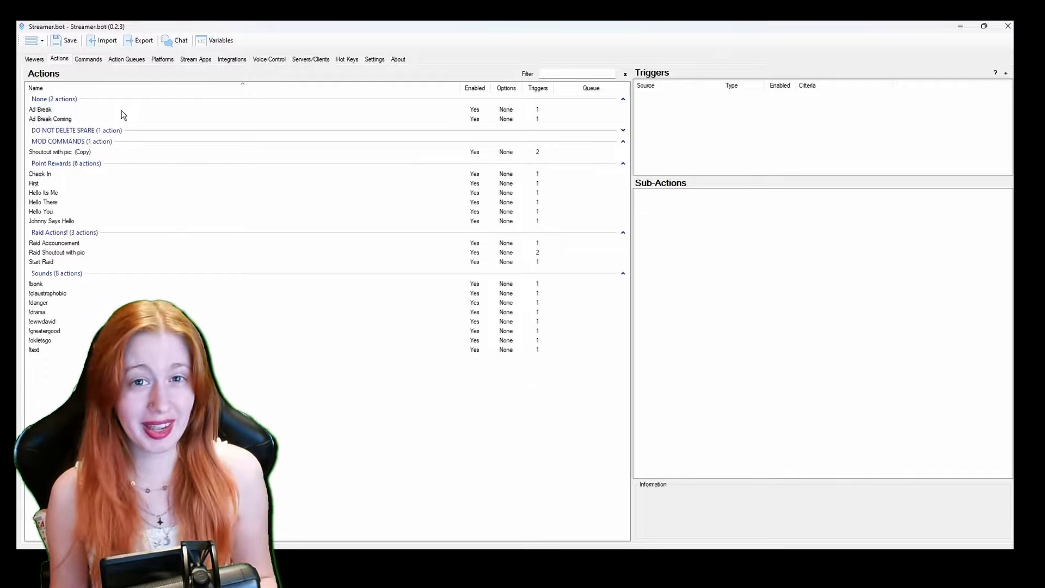
Review the Ad Break action's Twitch Ad Run trigger and its blue ad-playing announcement
click(70, 120)
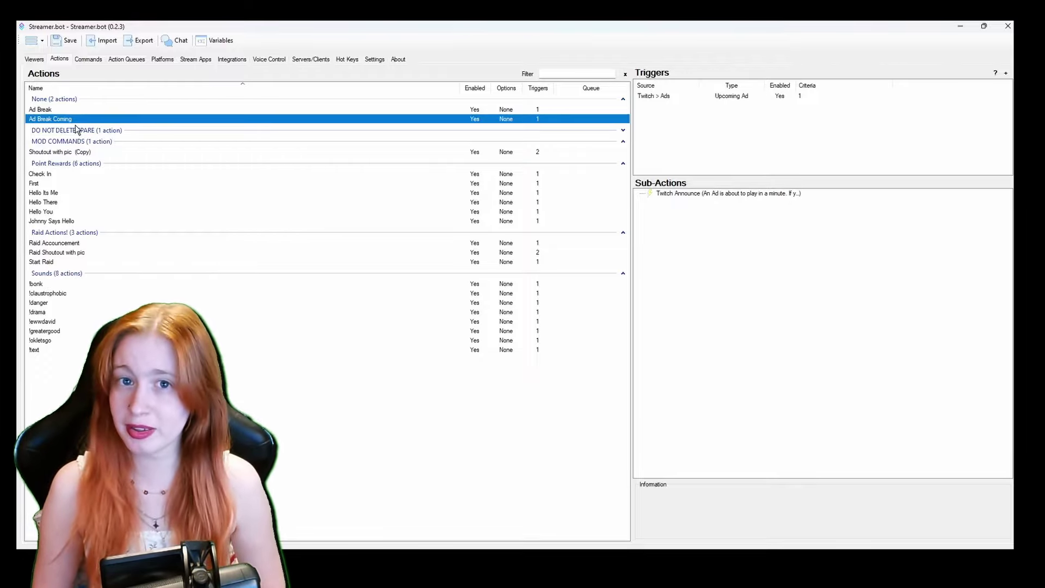
click(87, 111)
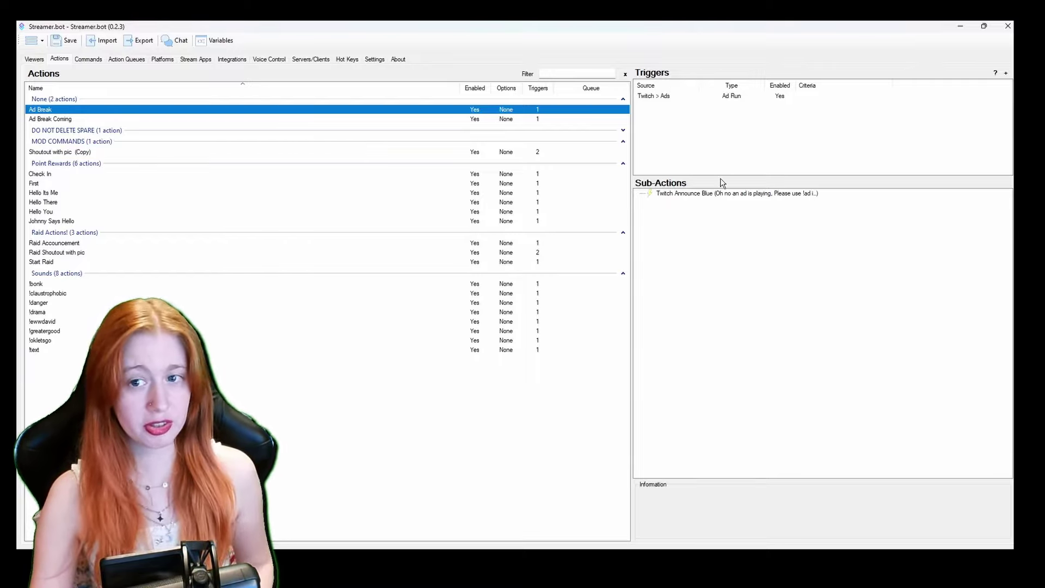
click(722, 227)
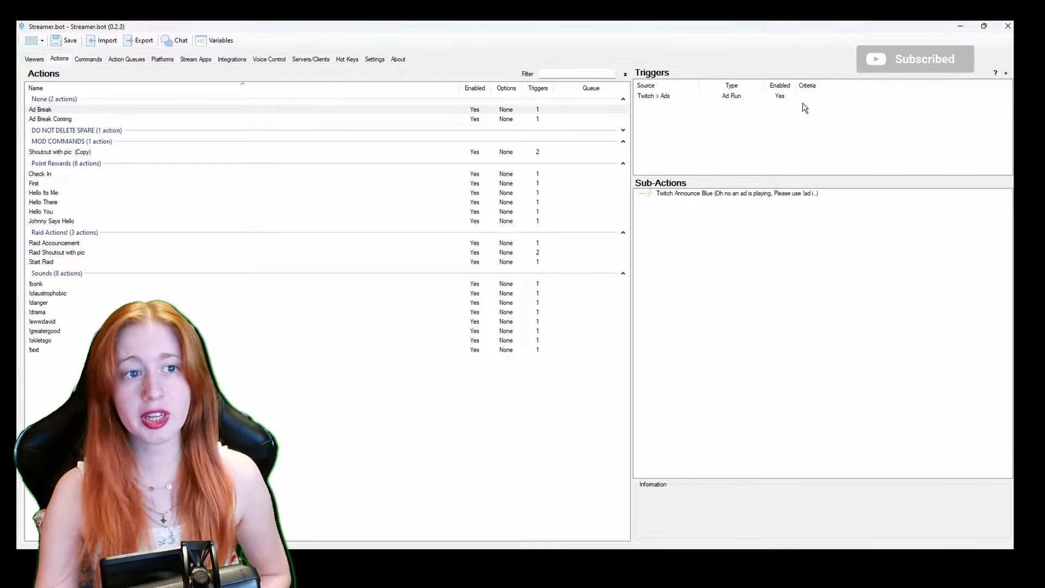
right_click(641, 118)
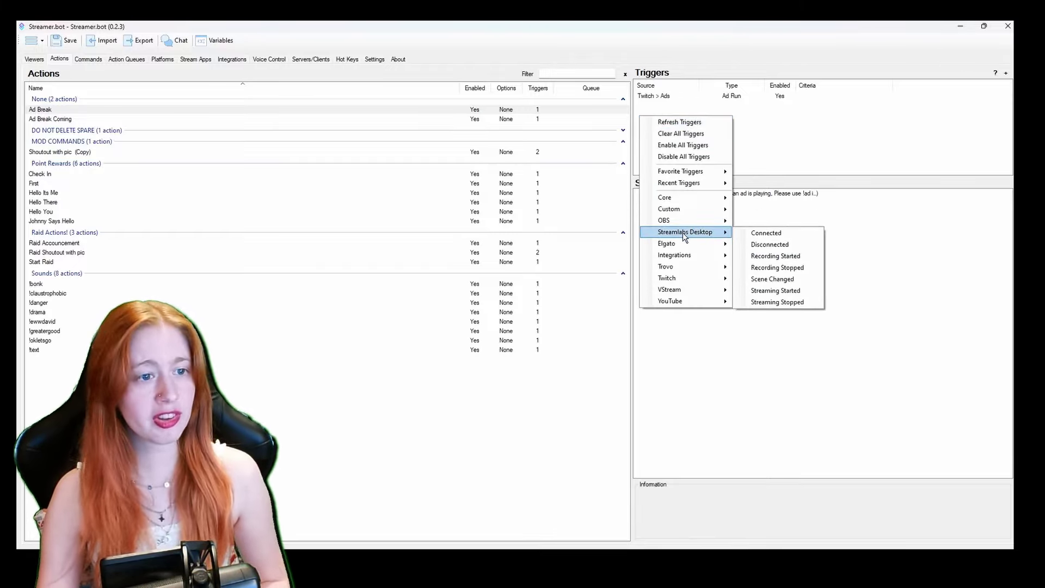
mouse_move(684, 243)
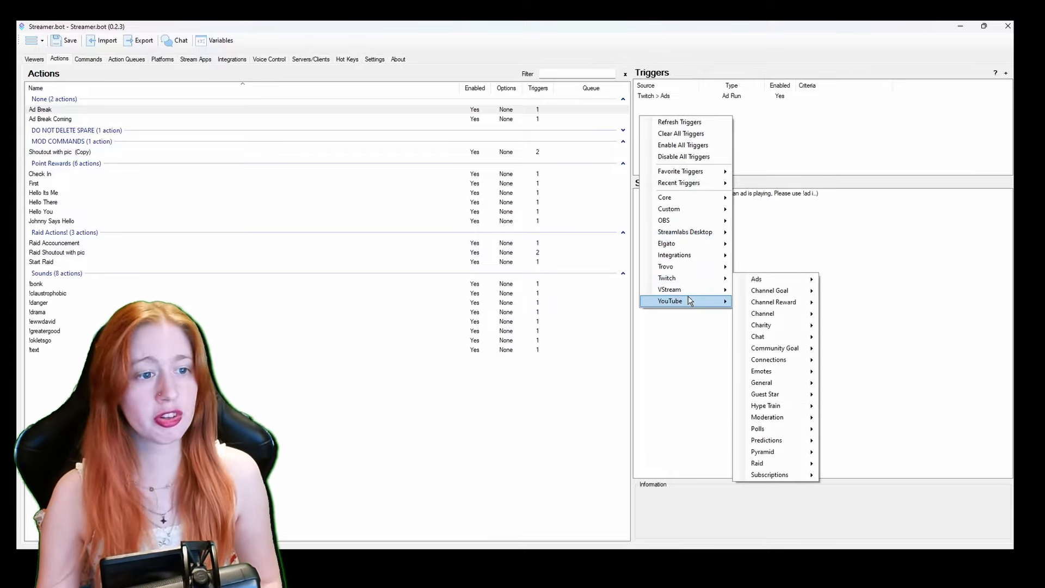
mouse_move(702, 278)
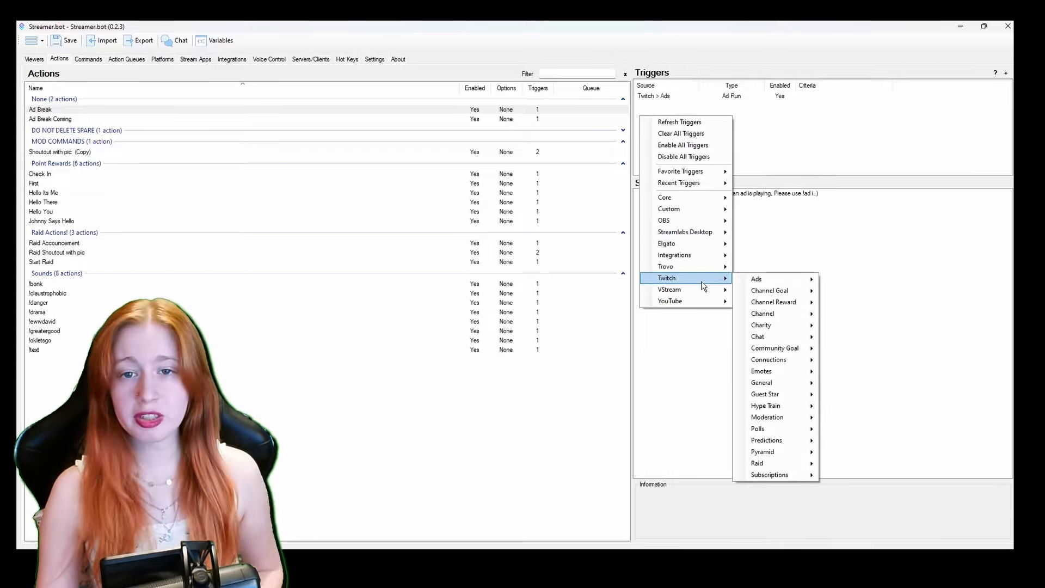
mouse_move(753, 278)
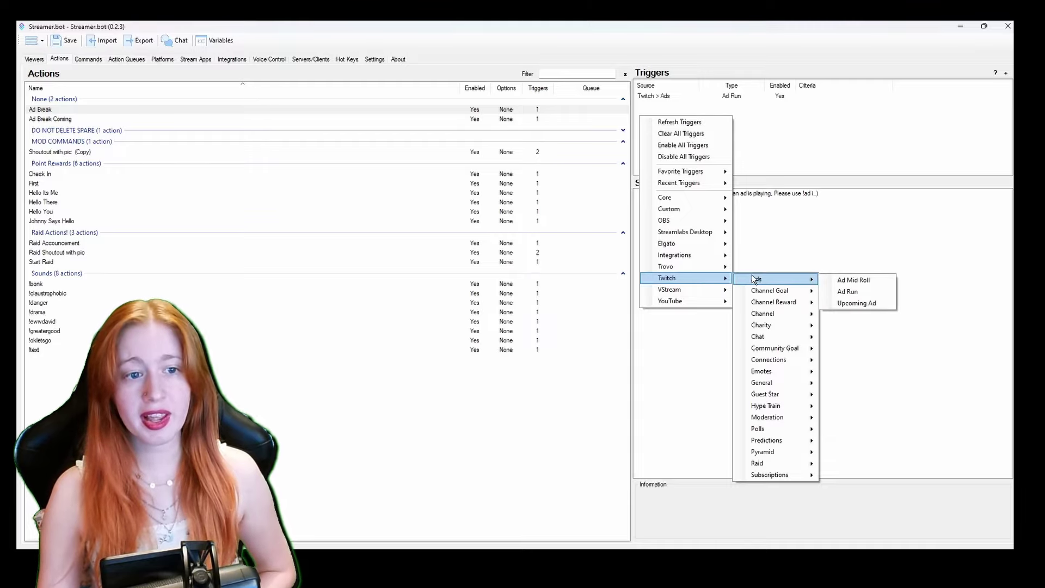
click(832, 294)
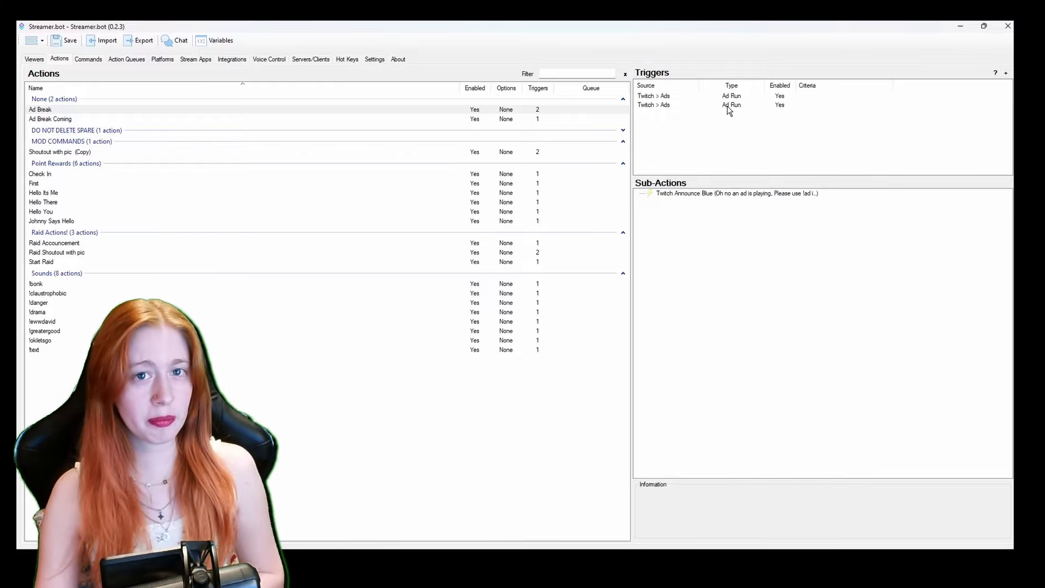
key(Delete)
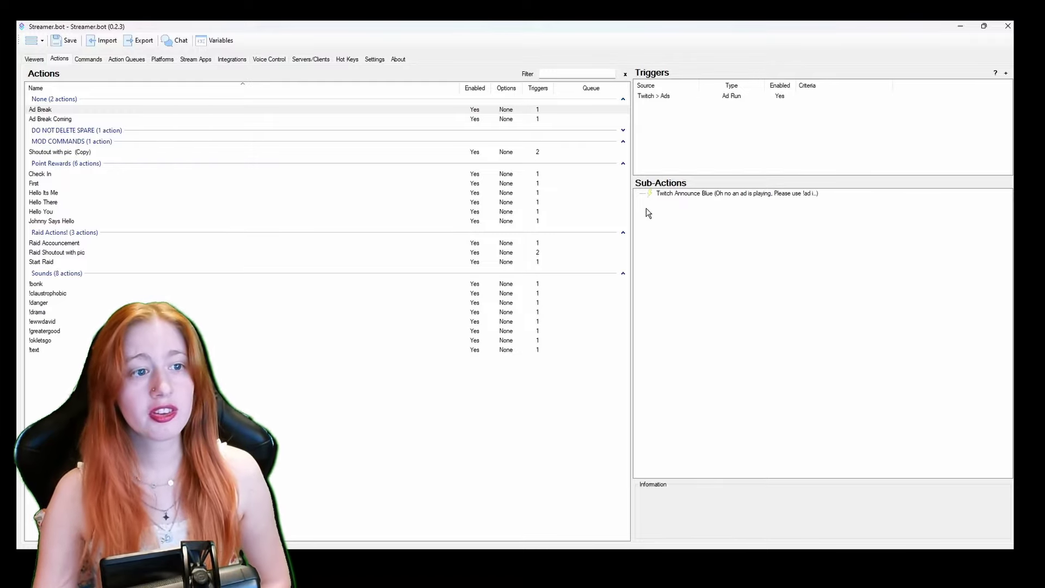
right_click(647, 213)
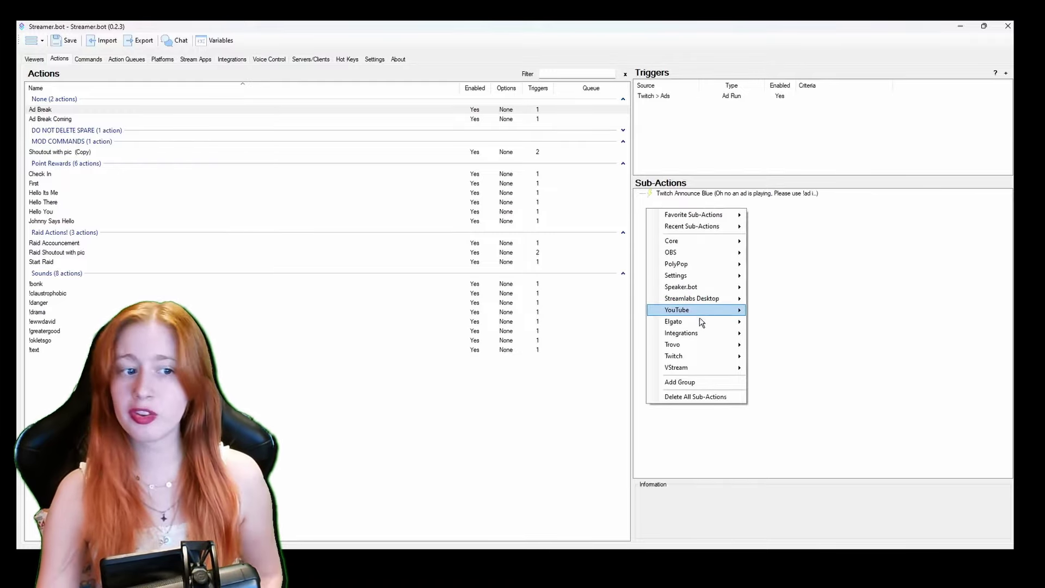
mouse_move(700, 342)
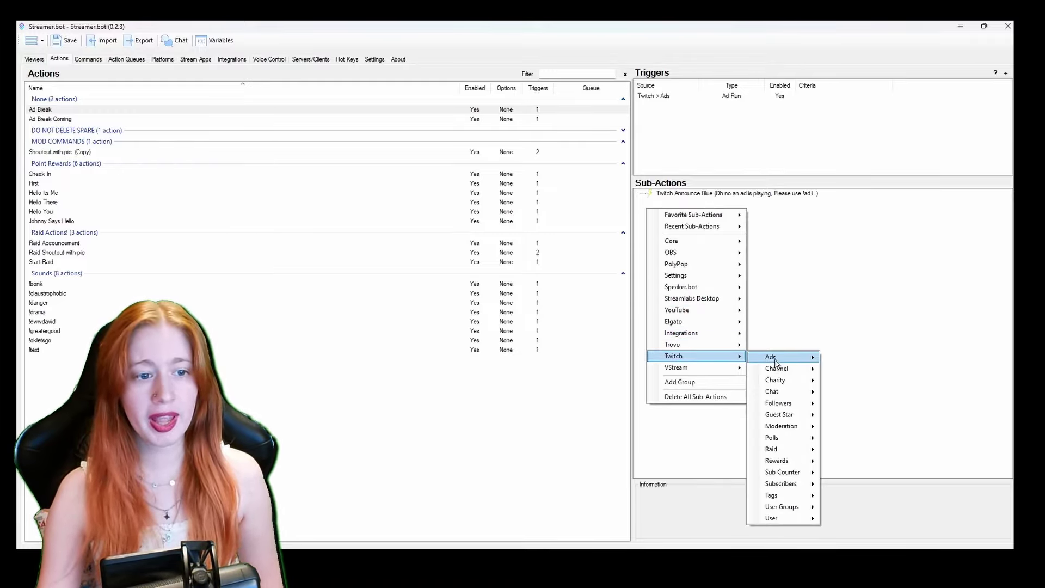
mouse_move(790, 393)
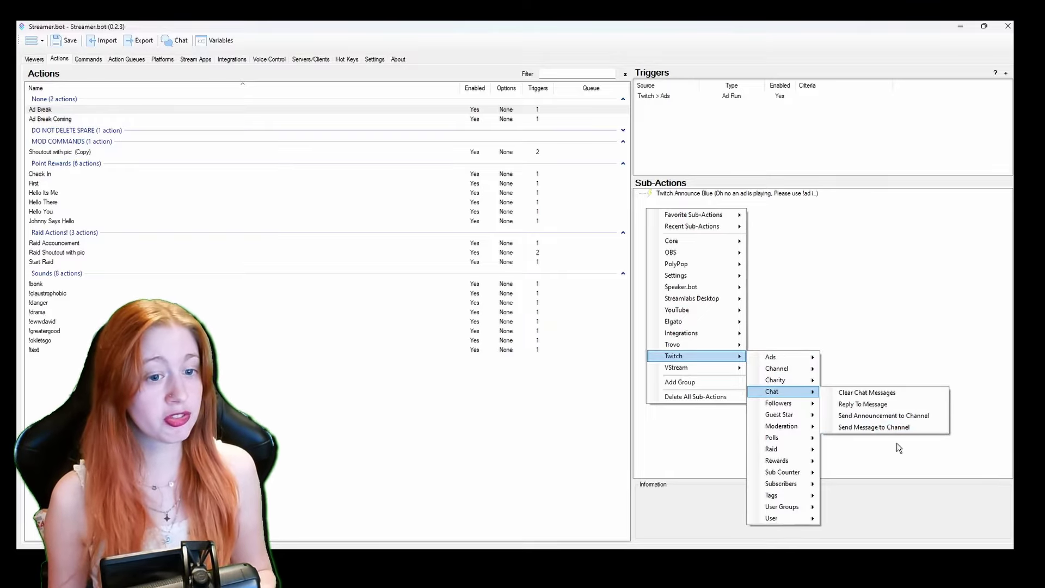
click(900, 413)
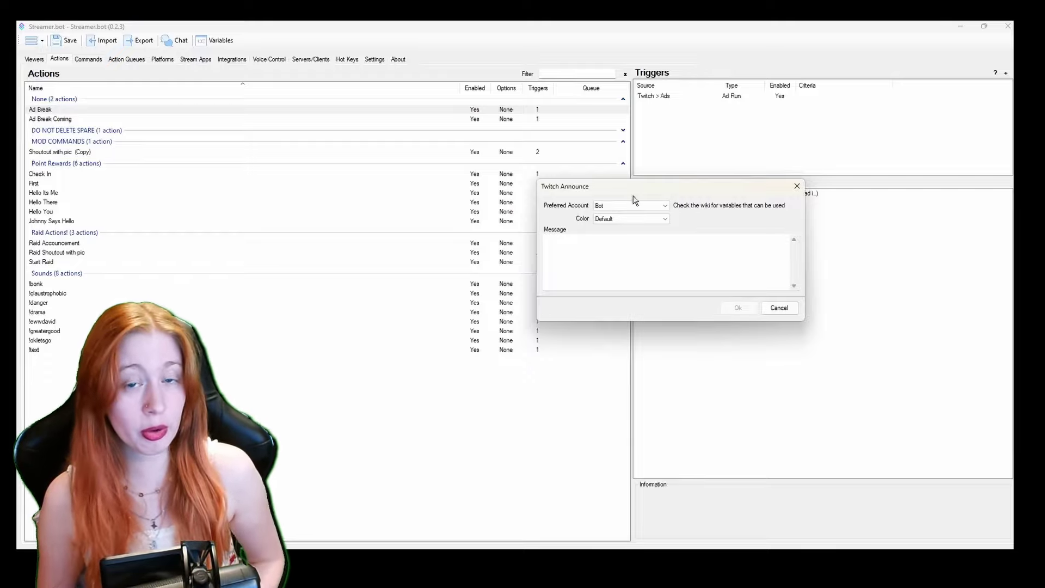
click(651, 245)
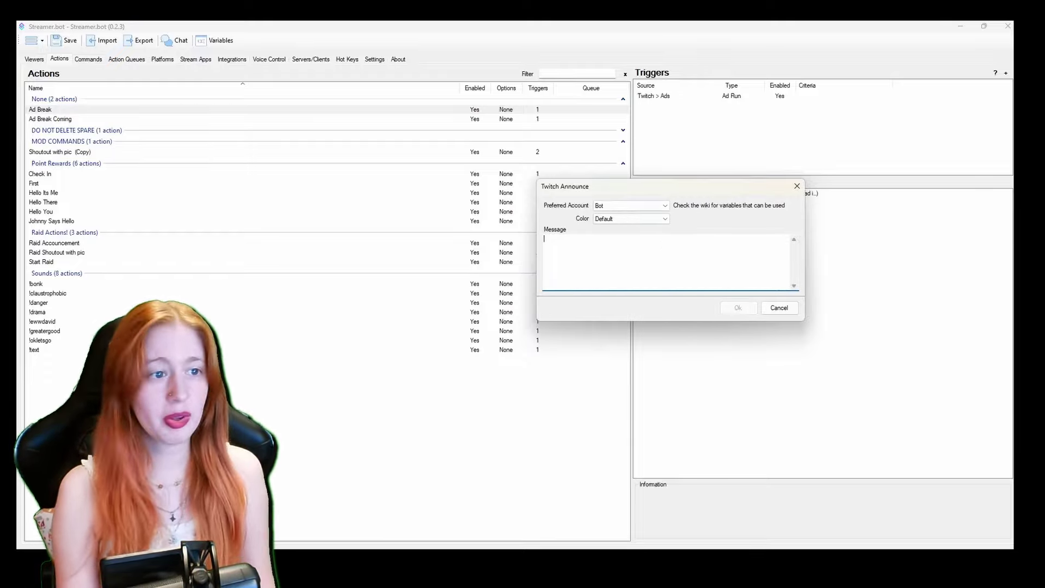
text(c)
text(h no)
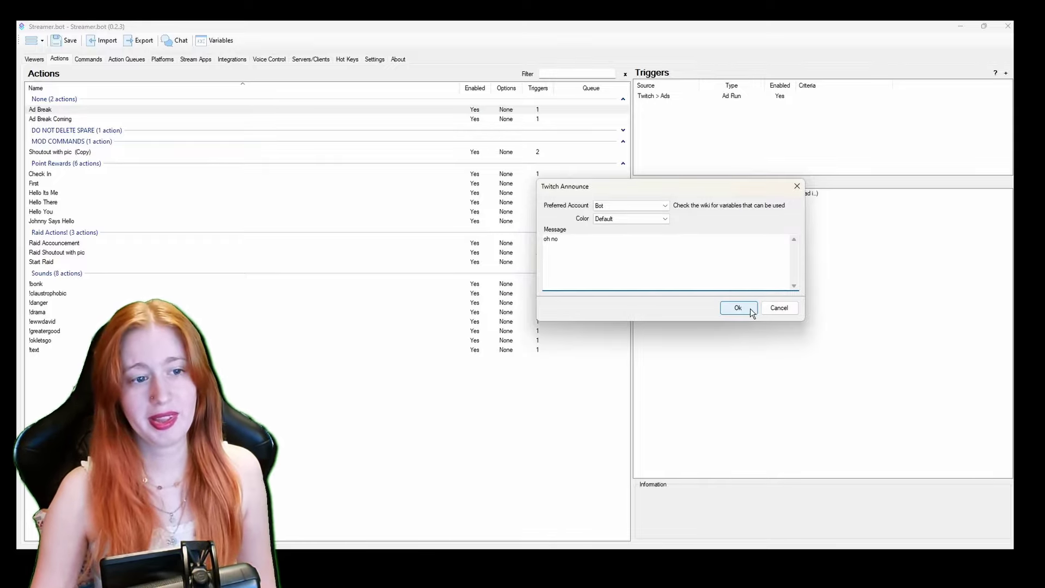
click(752, 308)
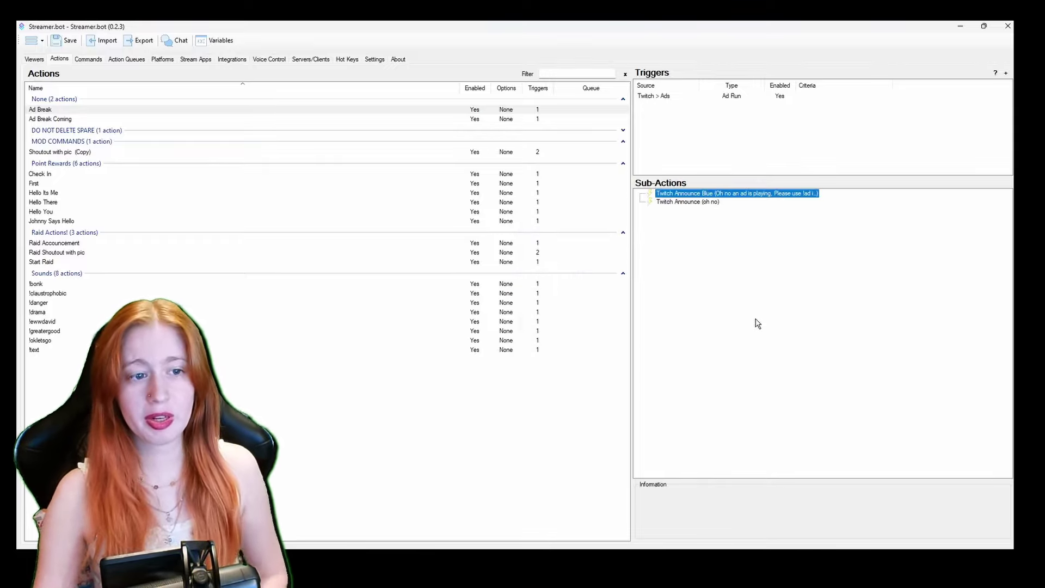
click(772, 194)
double_click(772, 195)
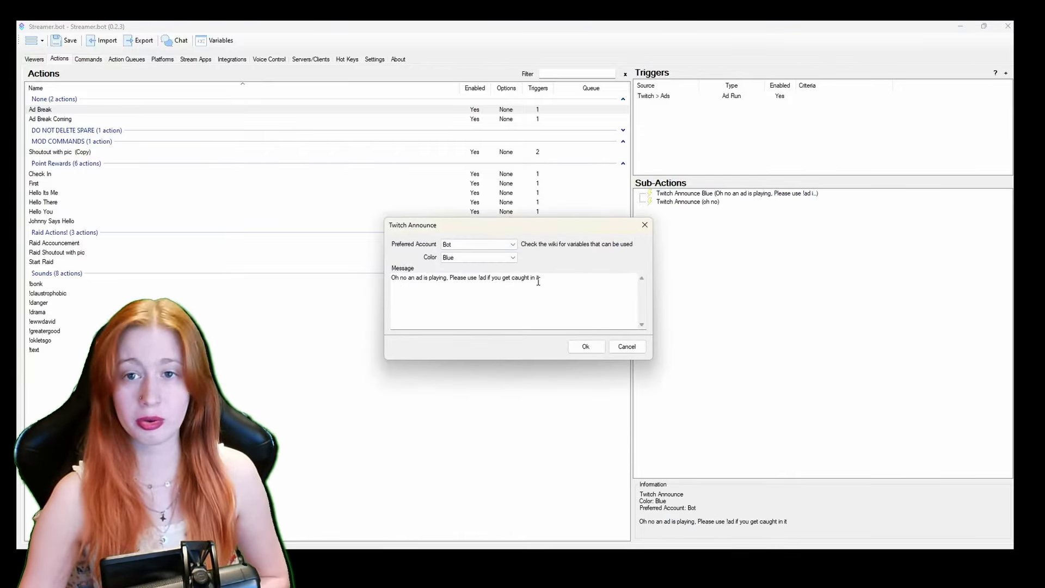
click(626, 346)
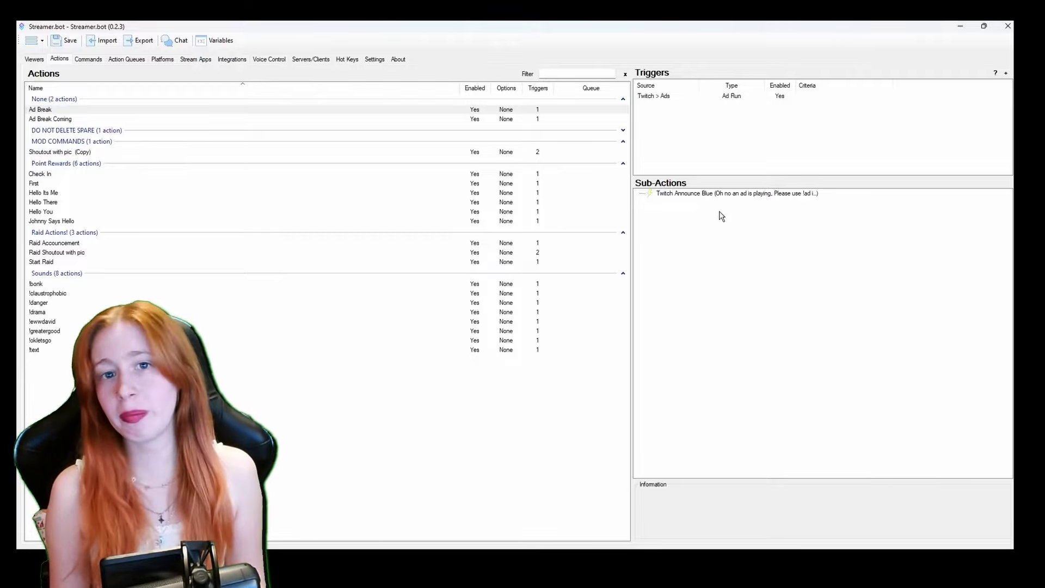
Inspect Ad Break Coming's Upcoming Ad minute options and ad-warning announcement without changing either
click(252, 118)
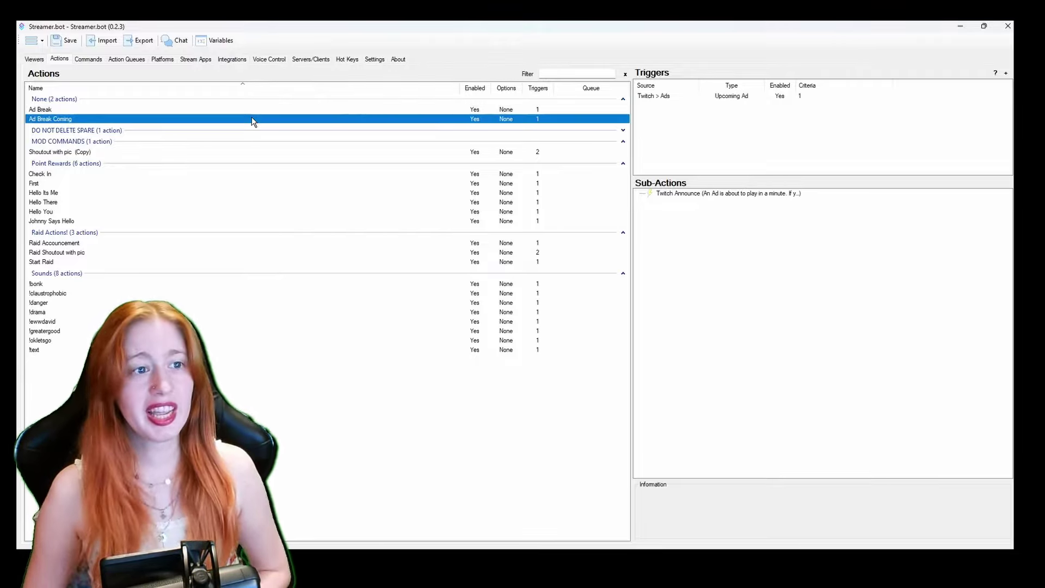
right_click(653, 105)
mouse_move(700, 263)
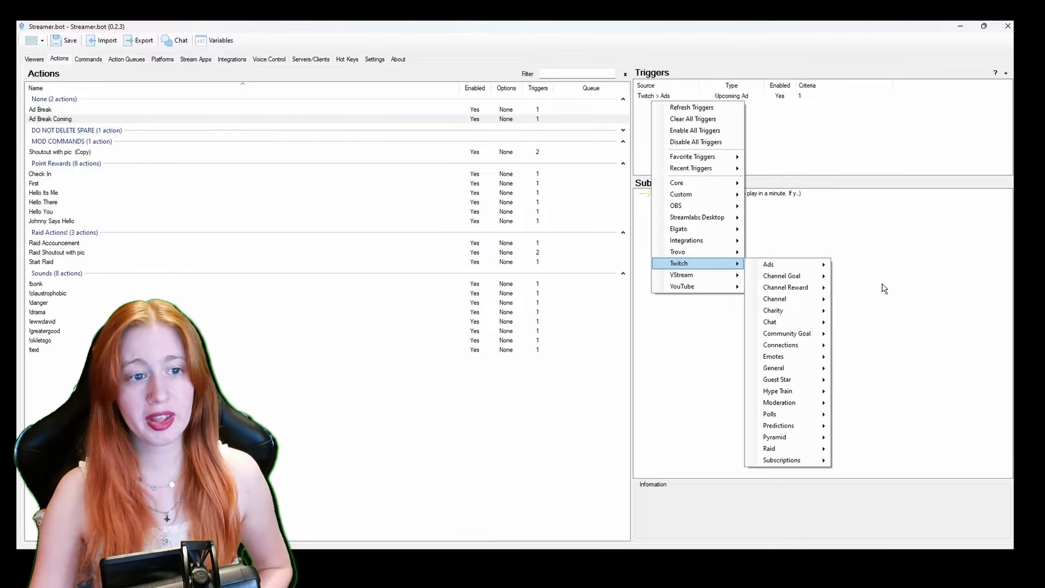
mouse_move(827, 264)
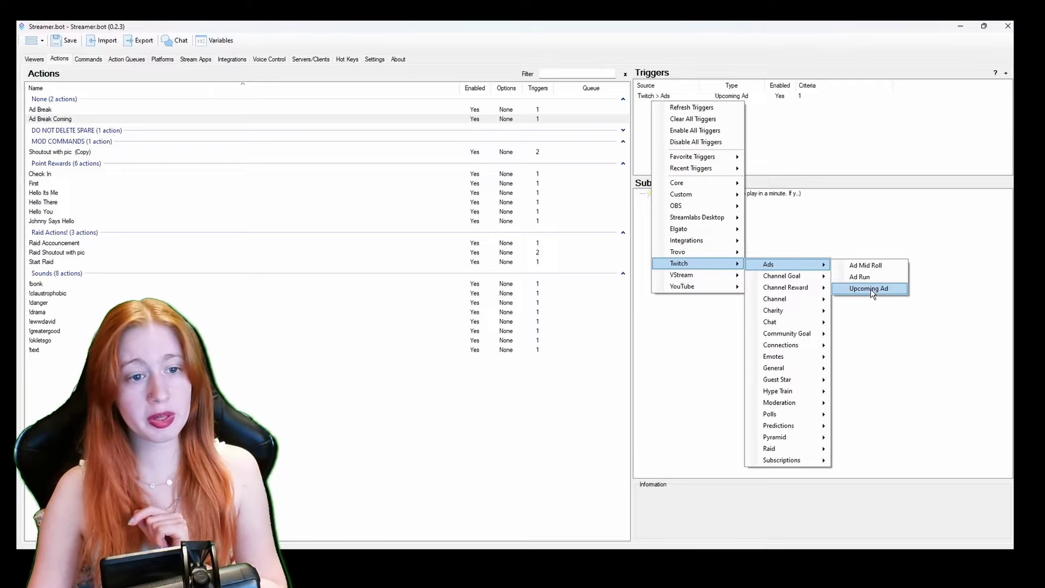
click(870, 289)
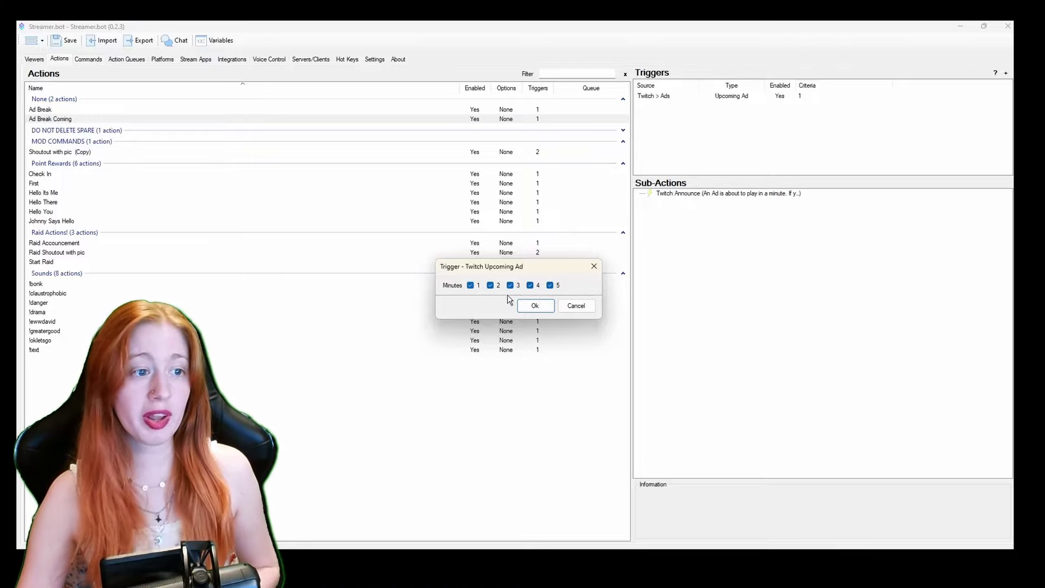
click(577, 308)
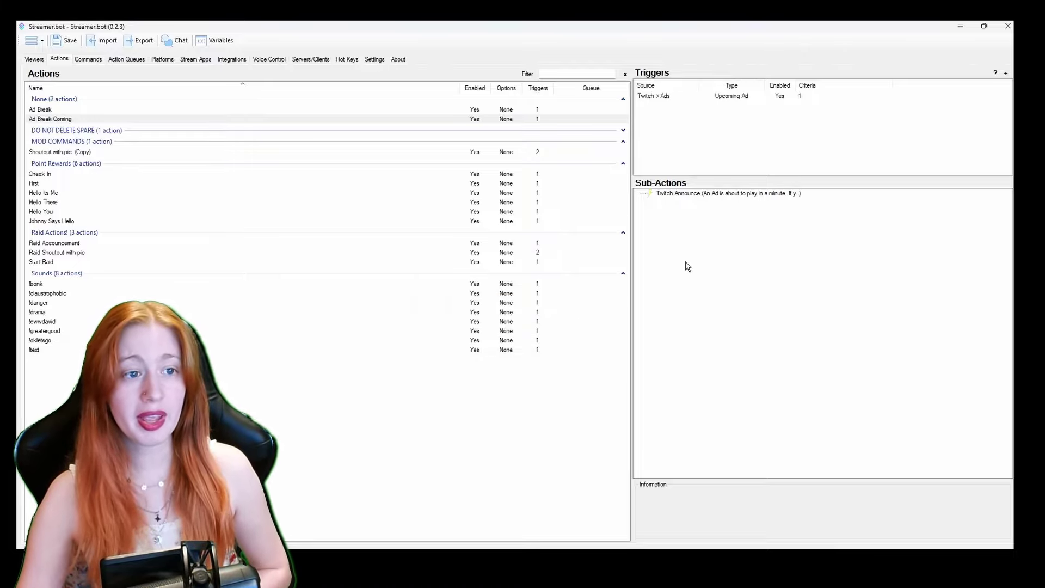
double_click(724, 193)
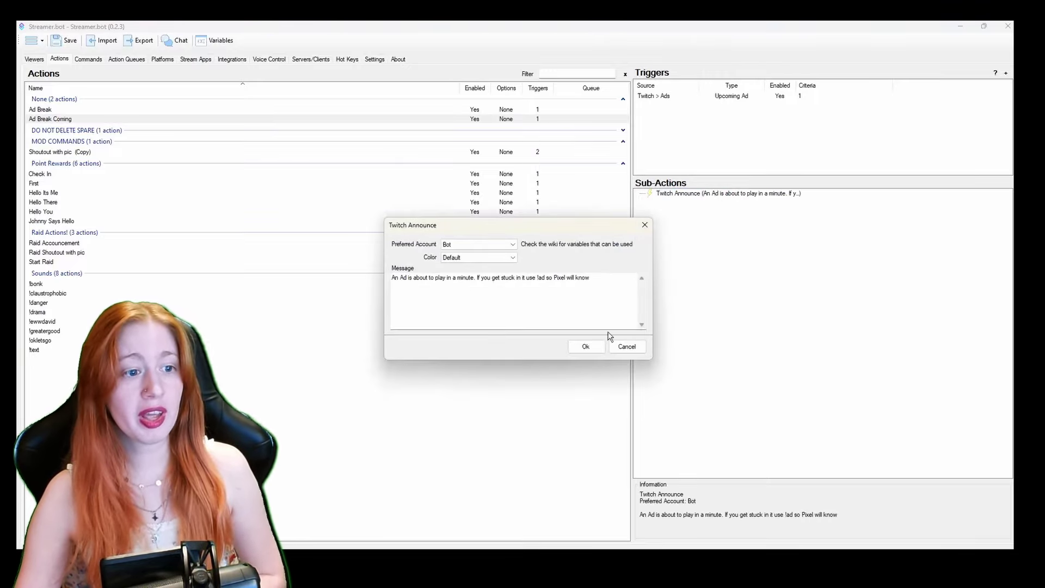
click(626, 346)
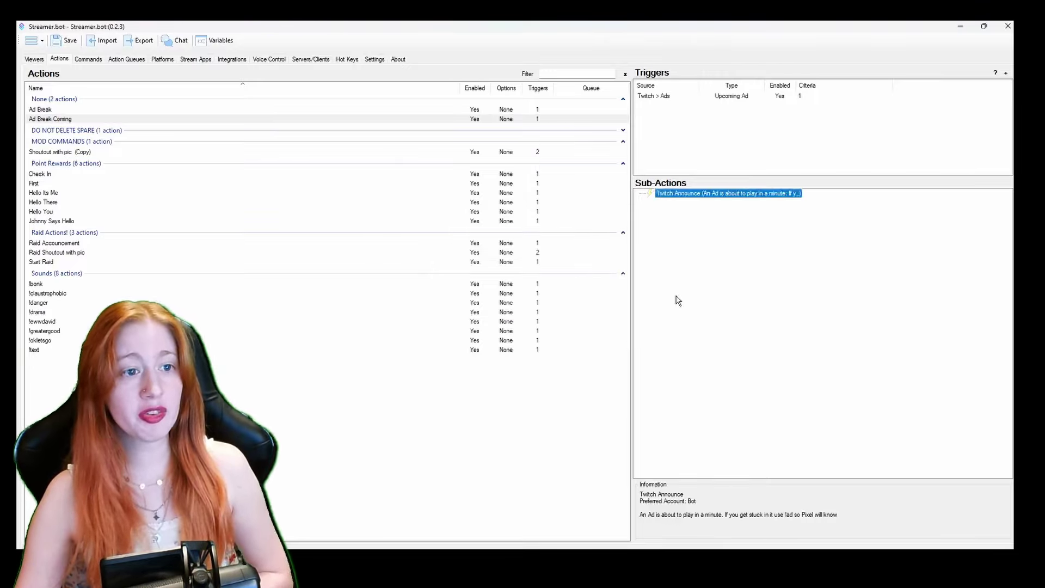
Add a Reward Redemption trigger for the Clock In reward to the Check In action
click(724, 250)
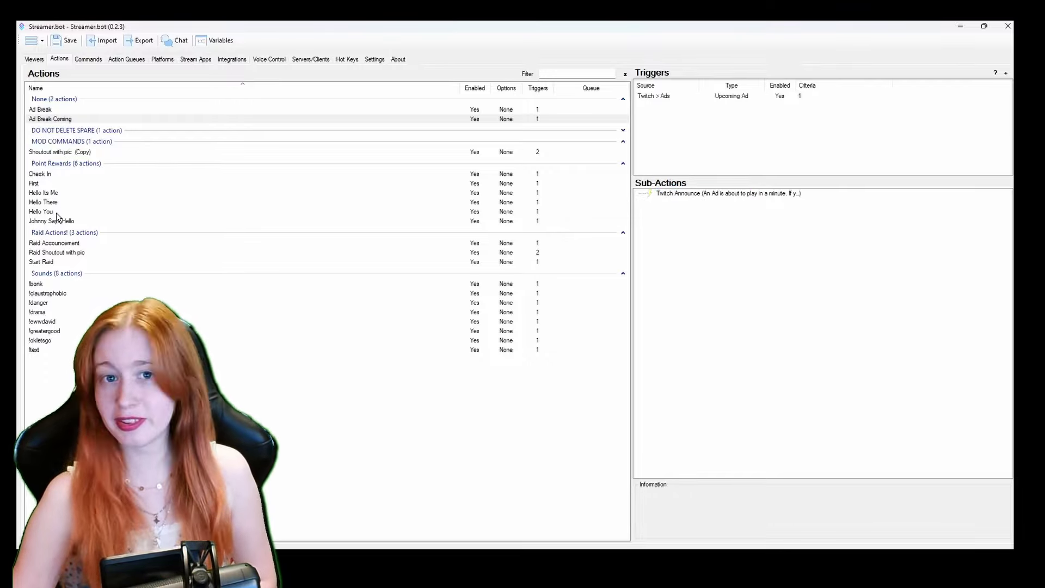
click(59, 175)
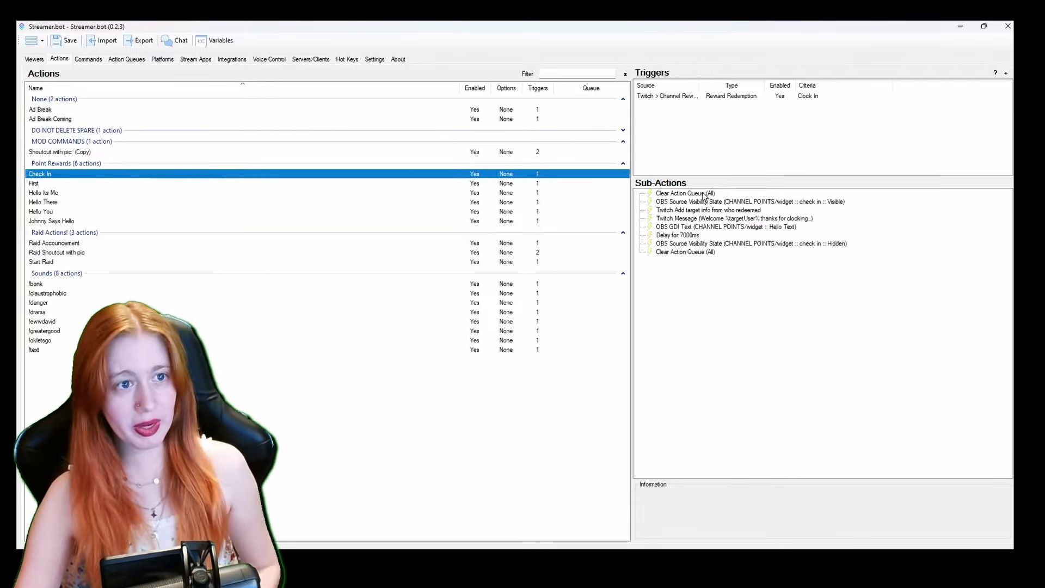
right_click(720, 123)
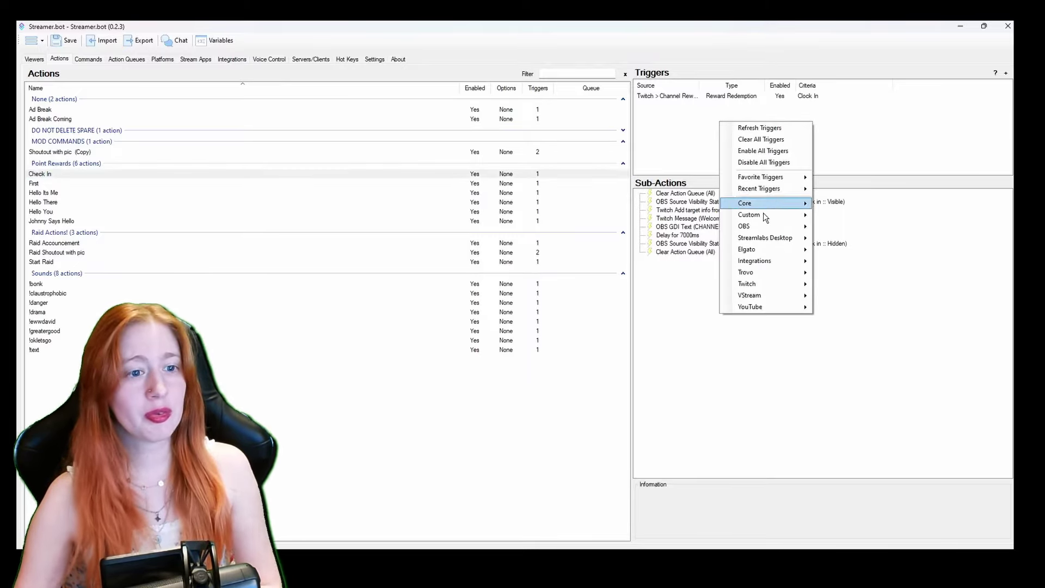
mouse_move(762, 285)
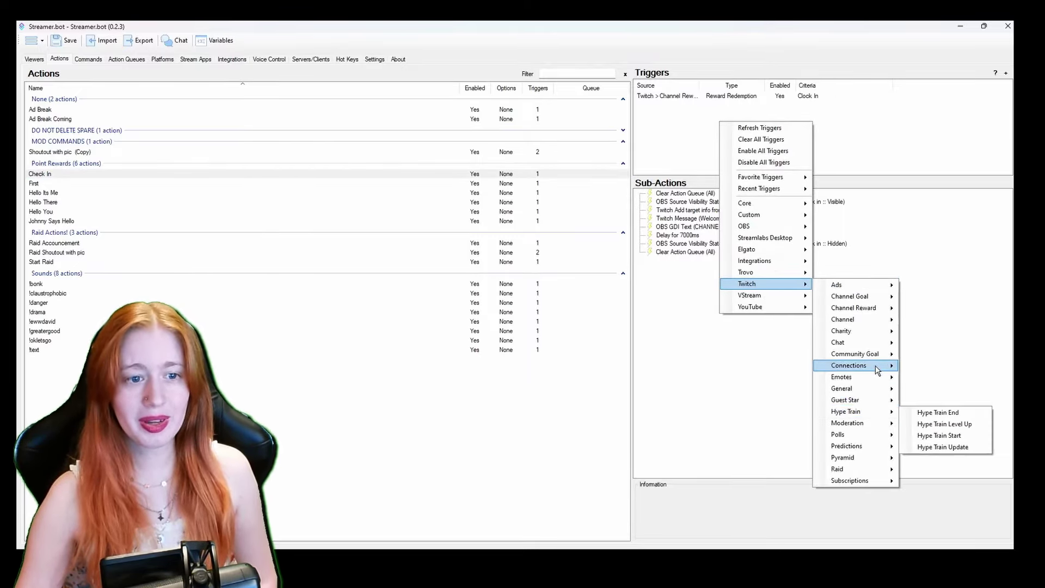
mouse_move(887, 314)
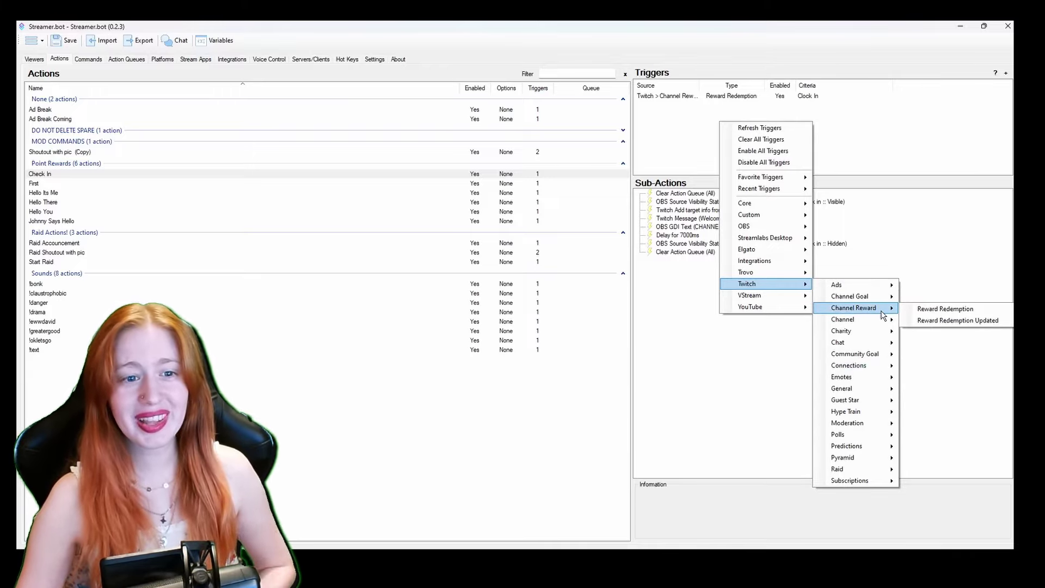
click(931, 312)
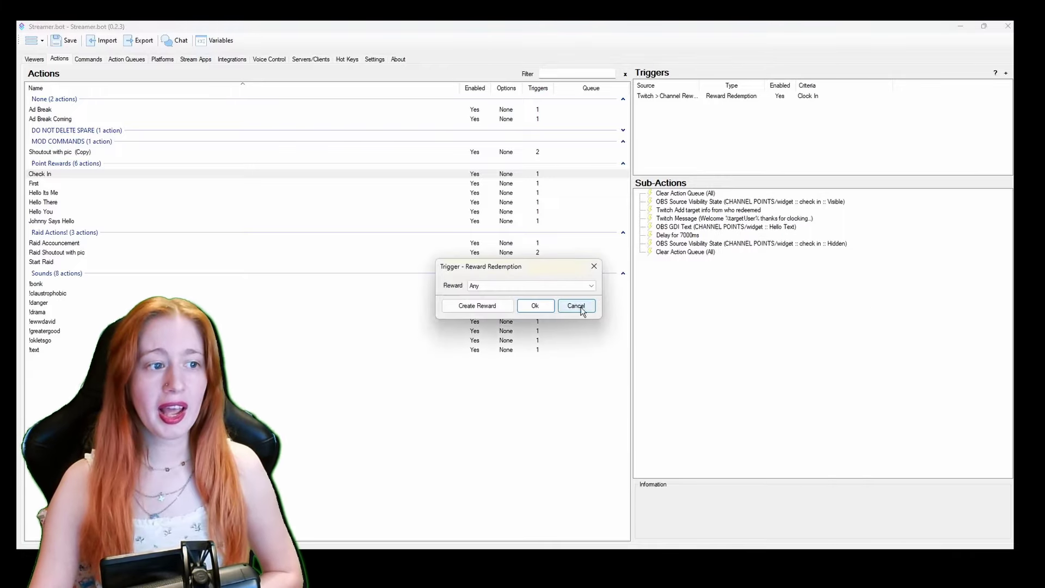
drag(563, 262, 608, 144)
click(626, 167)
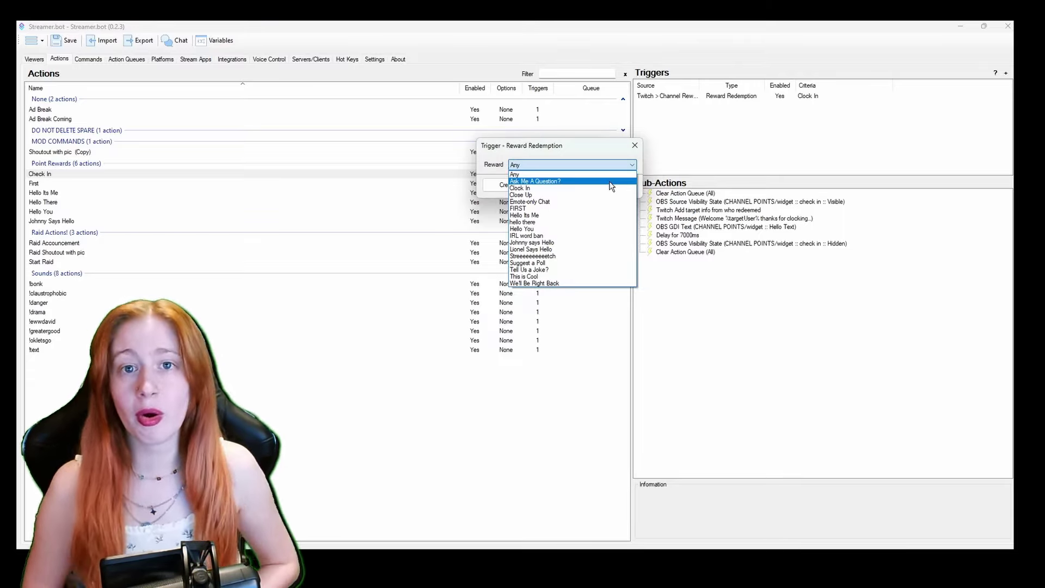
click(563, 187)
click(563, 186)
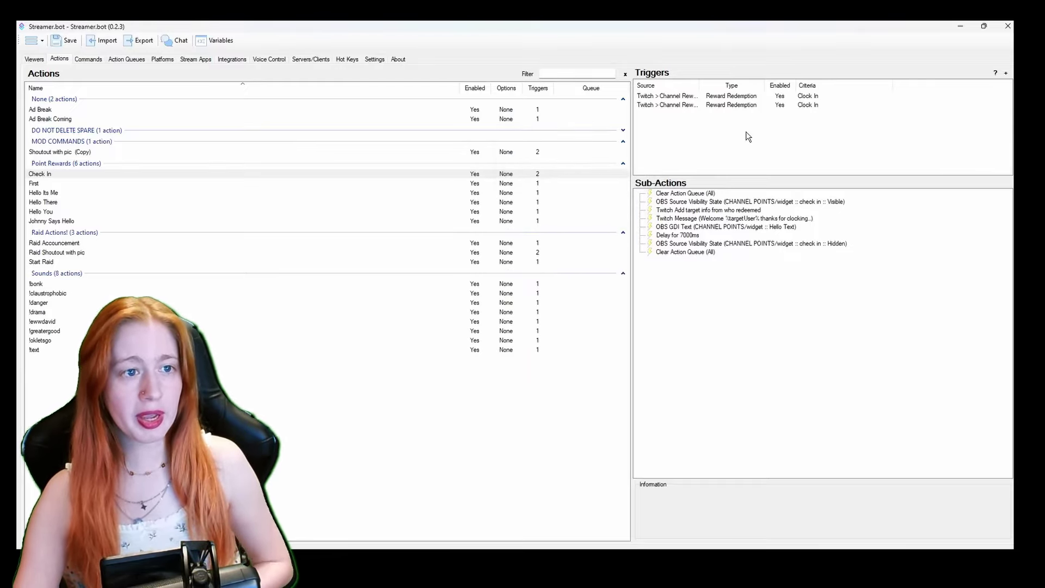
Delete the duplicate Clock In trigger and confirm its removal
click(742, 107)
key(Delete)
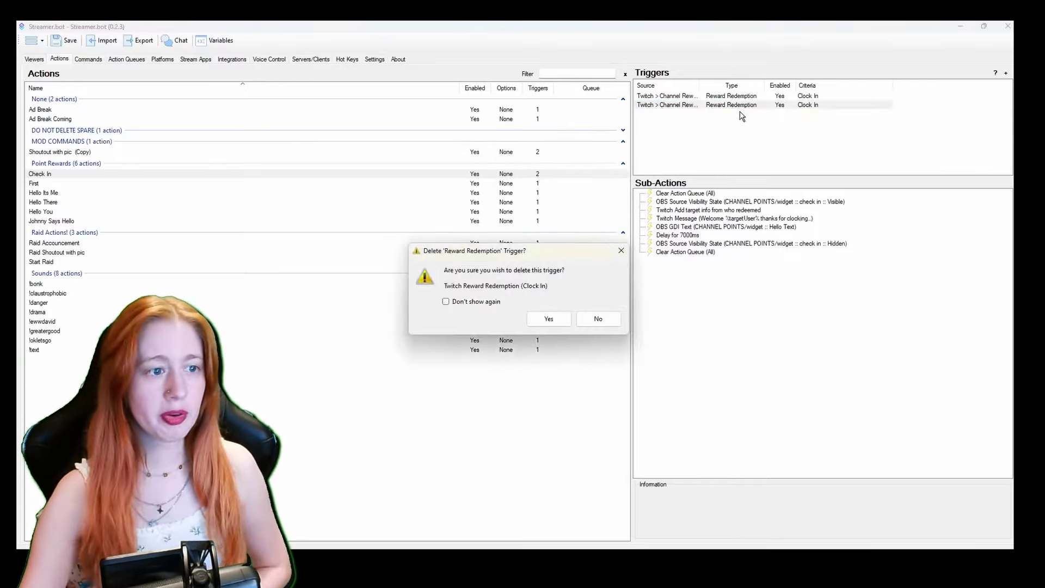
click(544, 322)
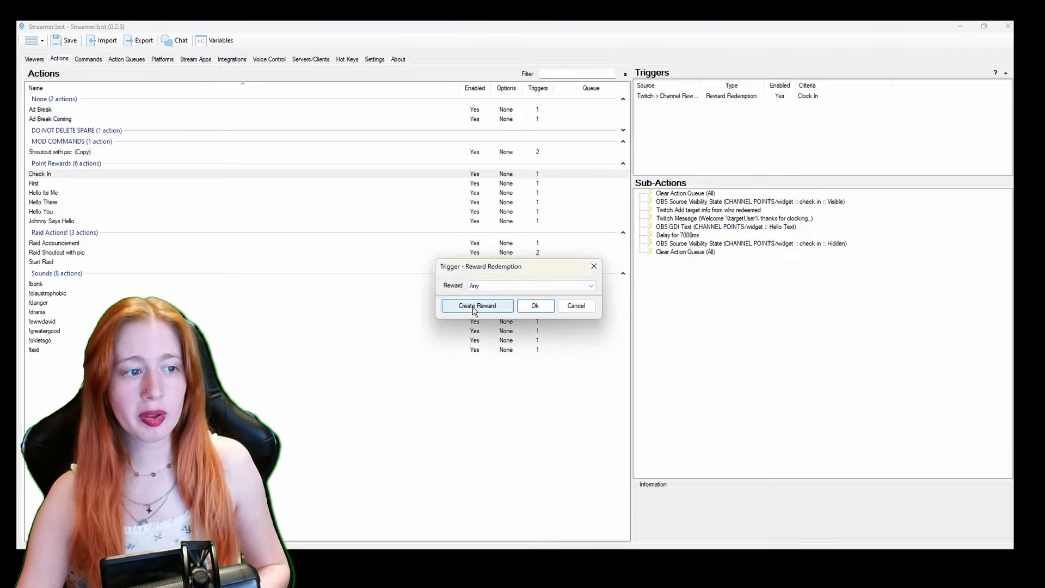
Begin a new channel reward, look over its prompt field, and discard it unsaved
click(475, 307)
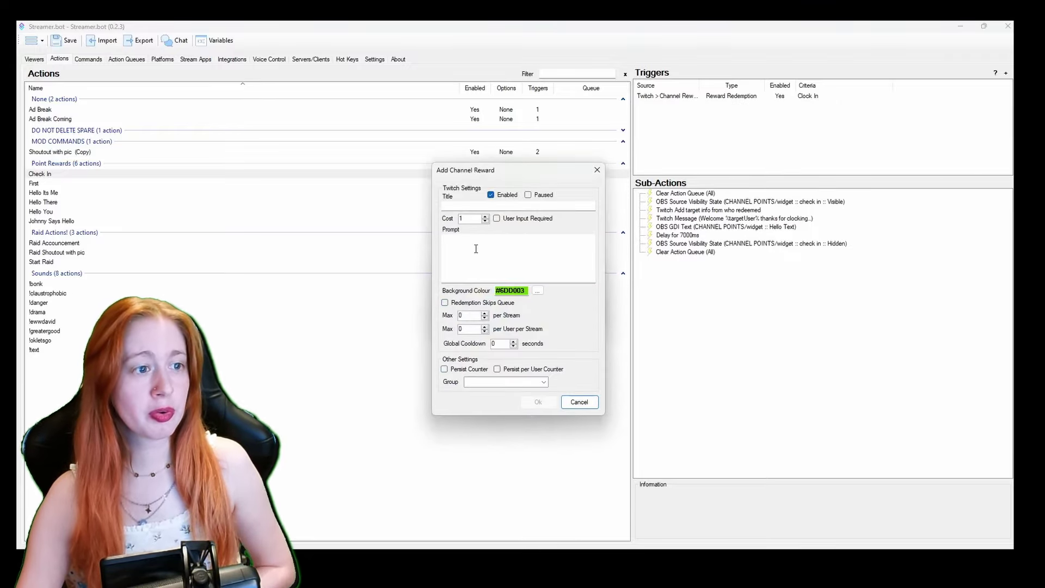
click(481, 269)
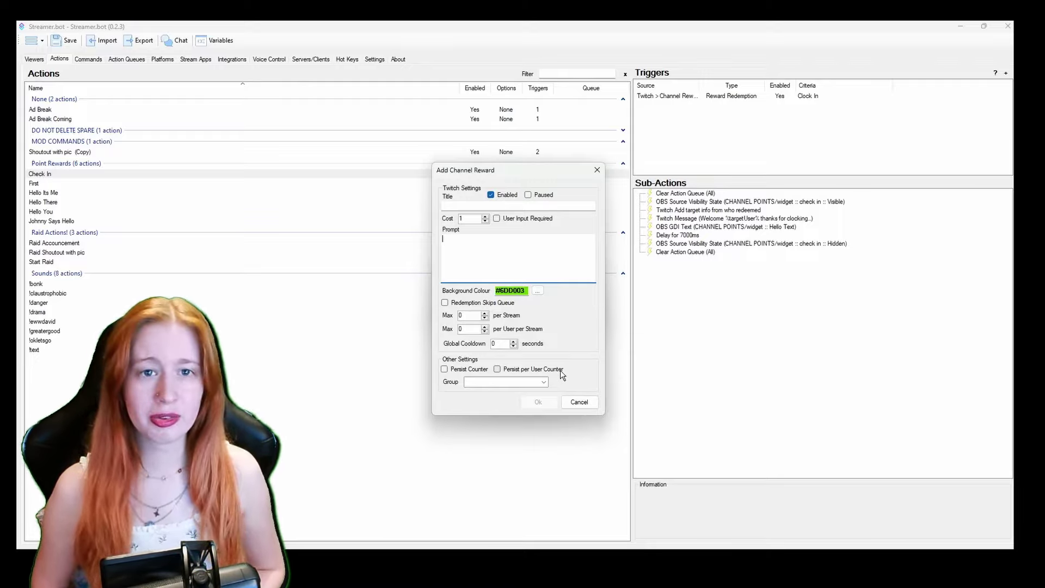
key(Escape)
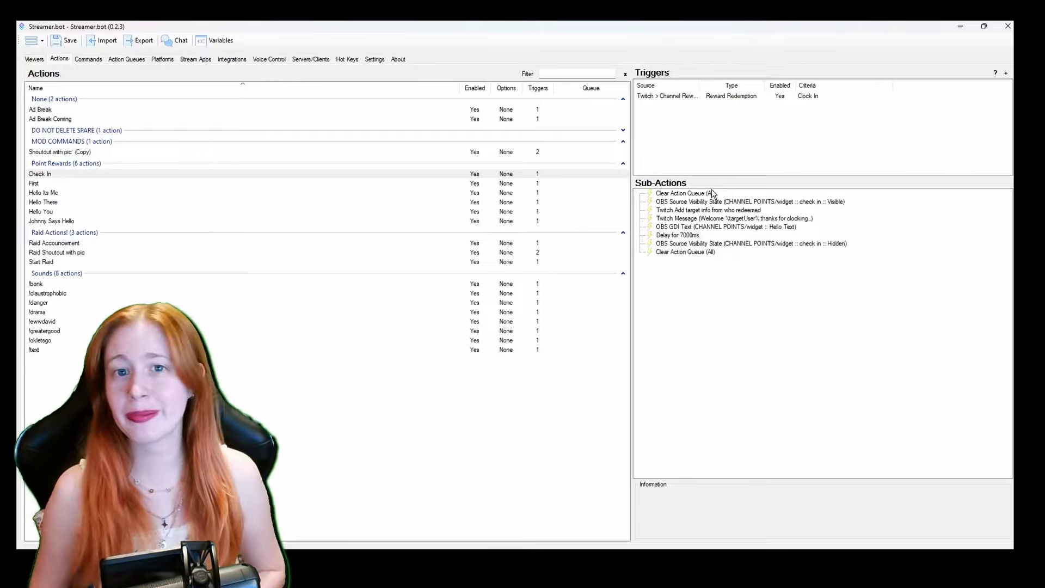
Open Check In's welcome message showing %targetUser% has clocked in %userCounter% times
click(674, 219)
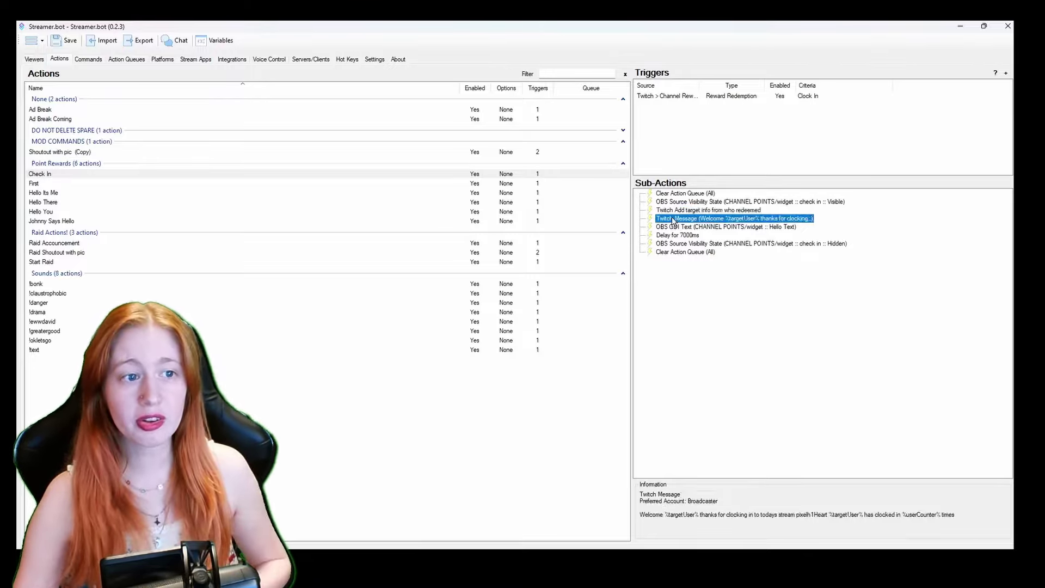
right_click(674, 220)
click(677, 224)
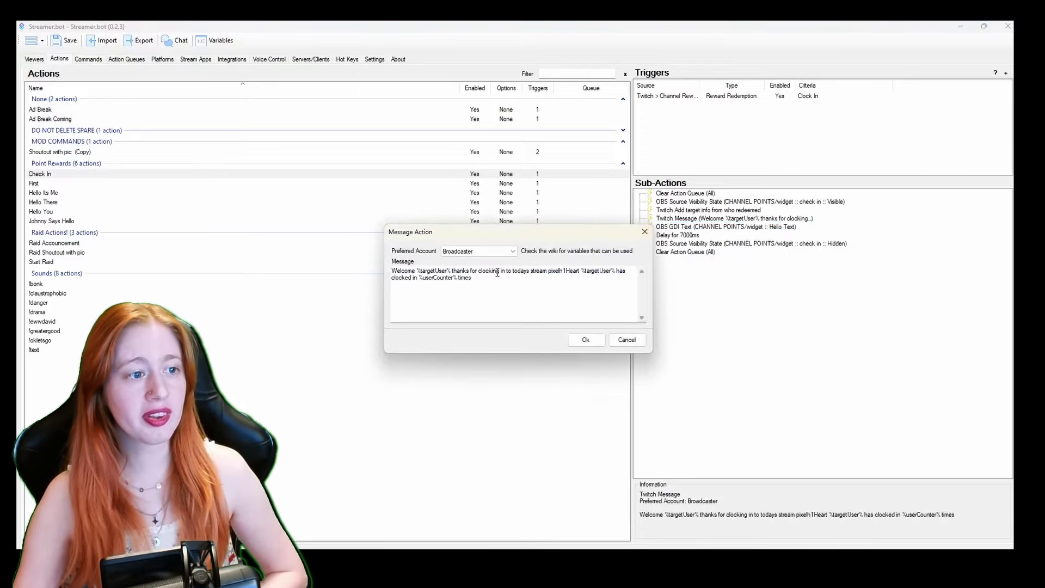
drag(526, 235, 608, 197)
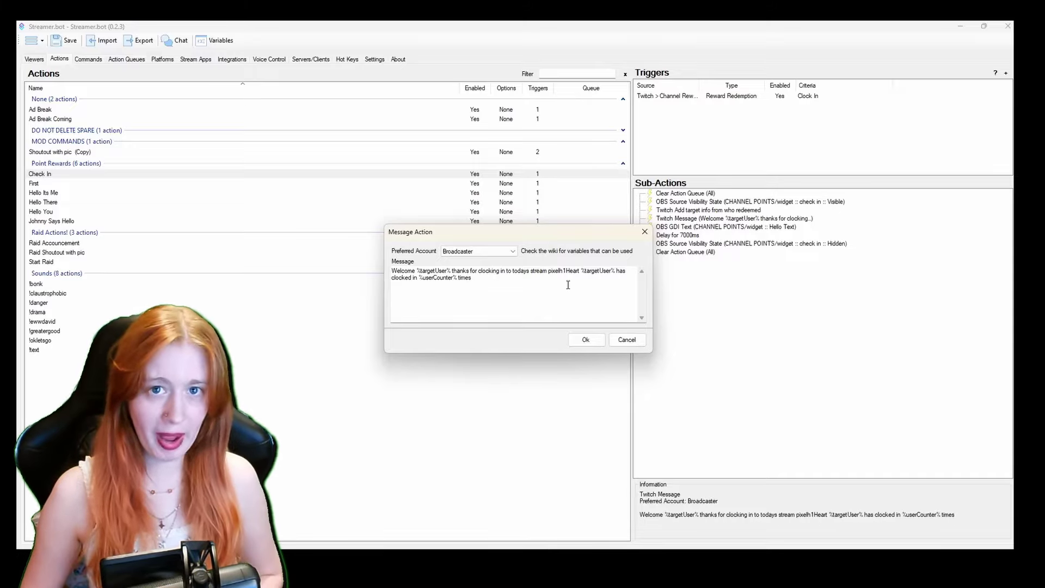
Browse the First, Hello Its Me and Hello There rewards, then select Raid Accouncement
key(Escape)
click(95, 185)
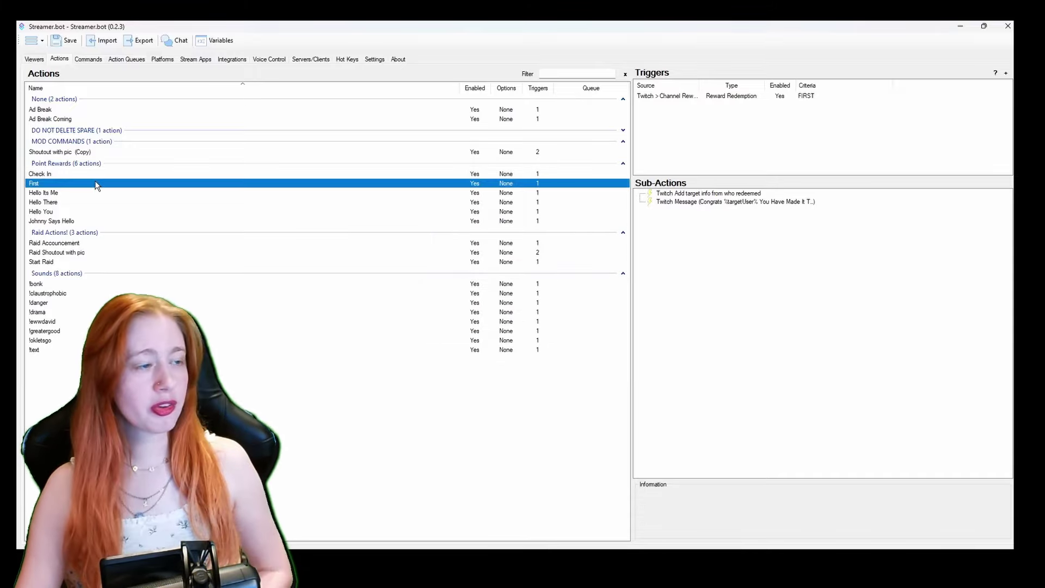
click(71, 192)
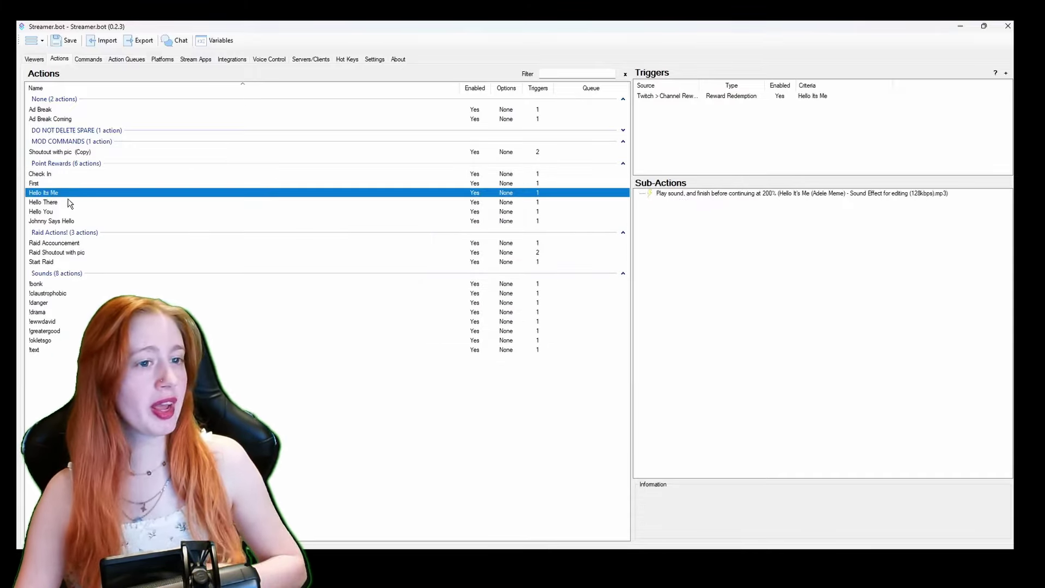
click(69, 202)
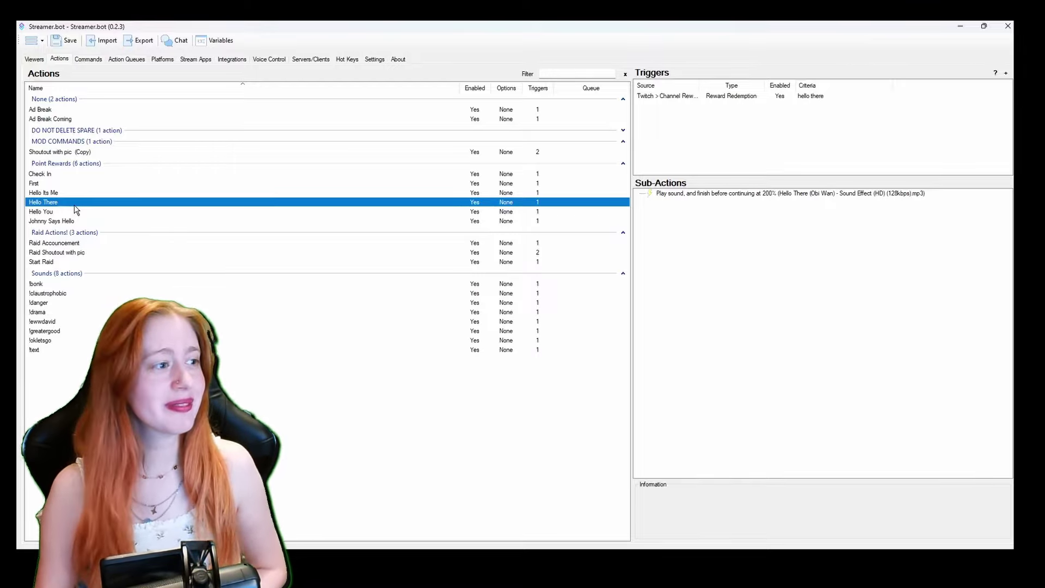
click(599, 243)
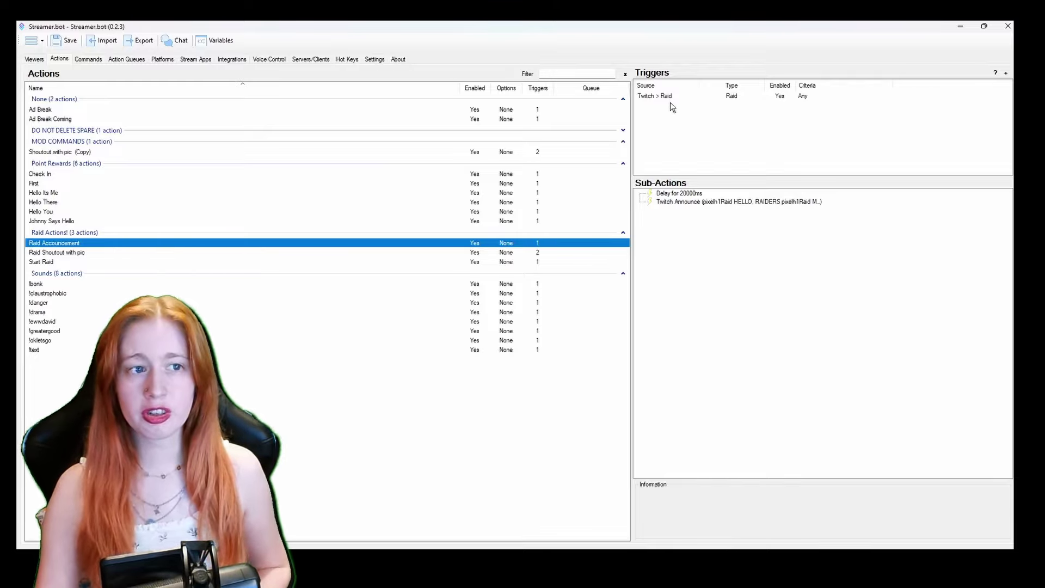
Bring up the Twitch > Raid trigger choices for Raid Accouncement
right_click(653, 115)
mouse_move(707, 274)
mouse_move(759, 460)
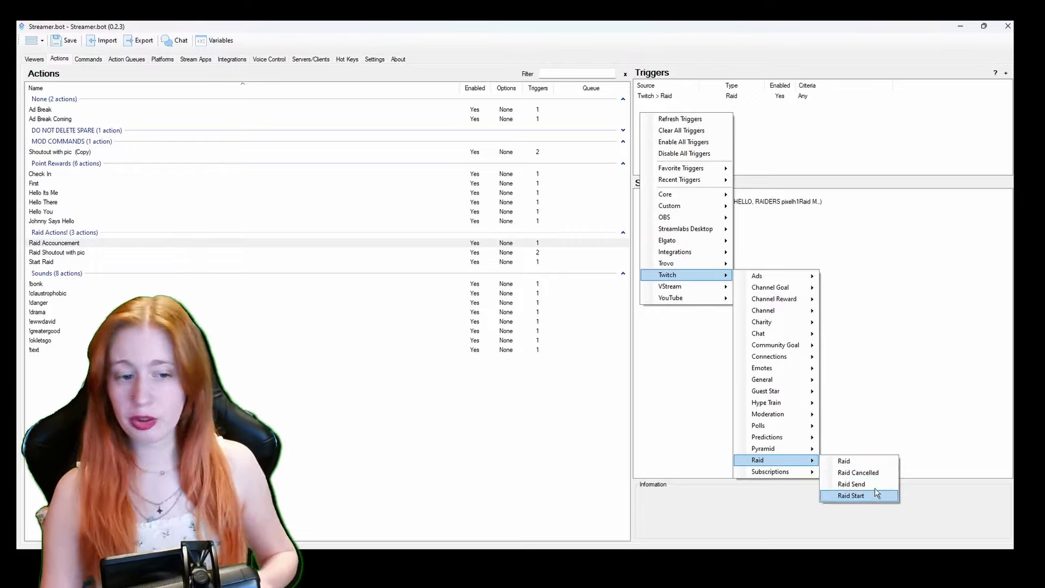
Cancel the new raid trigger and keep the existing Twitch Raid trigger on Any criteria
click(870, 462)
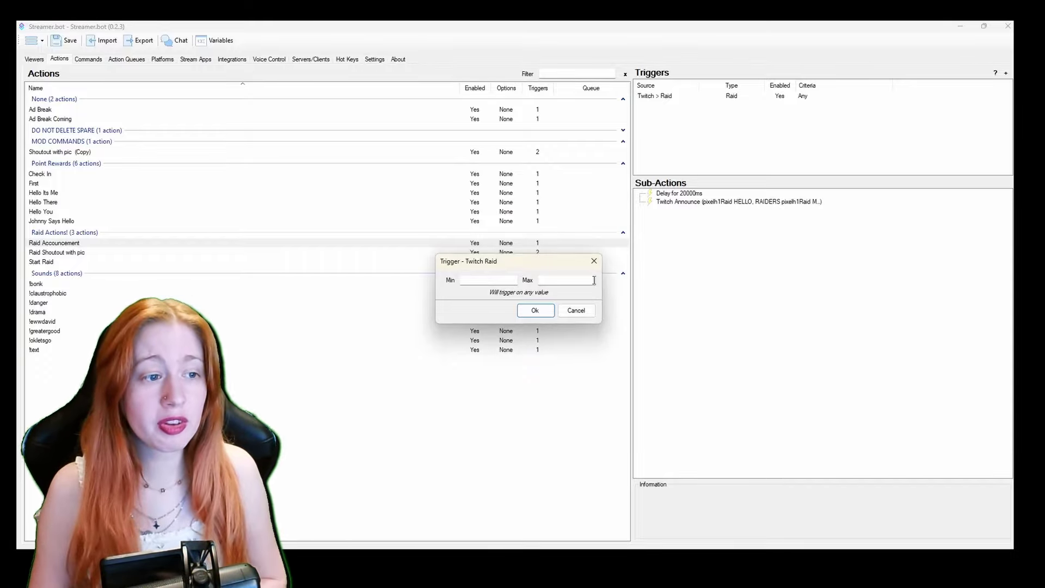
click(573, 309)
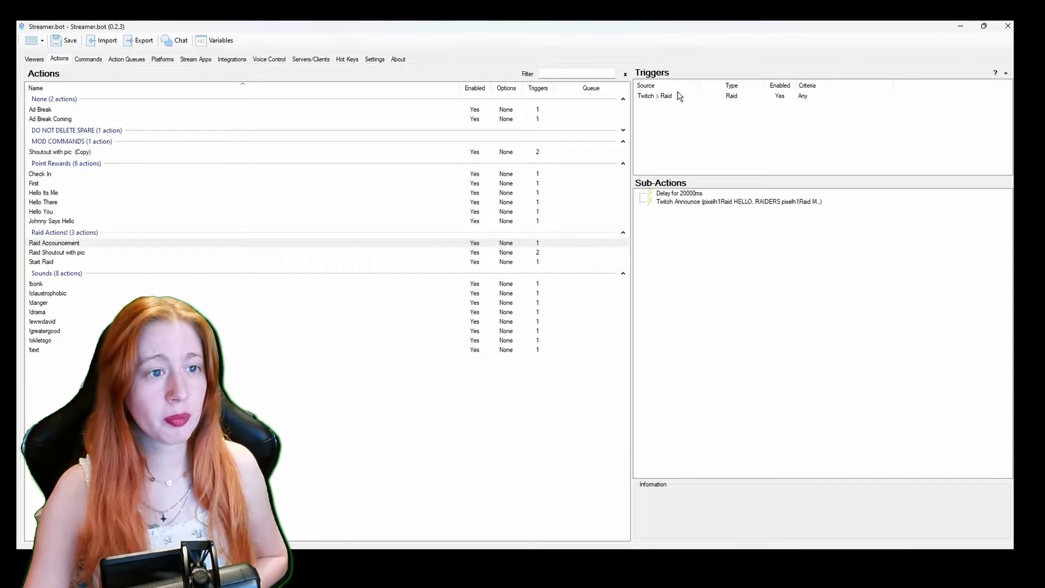
double_click(678, 96)
click(582, 311)
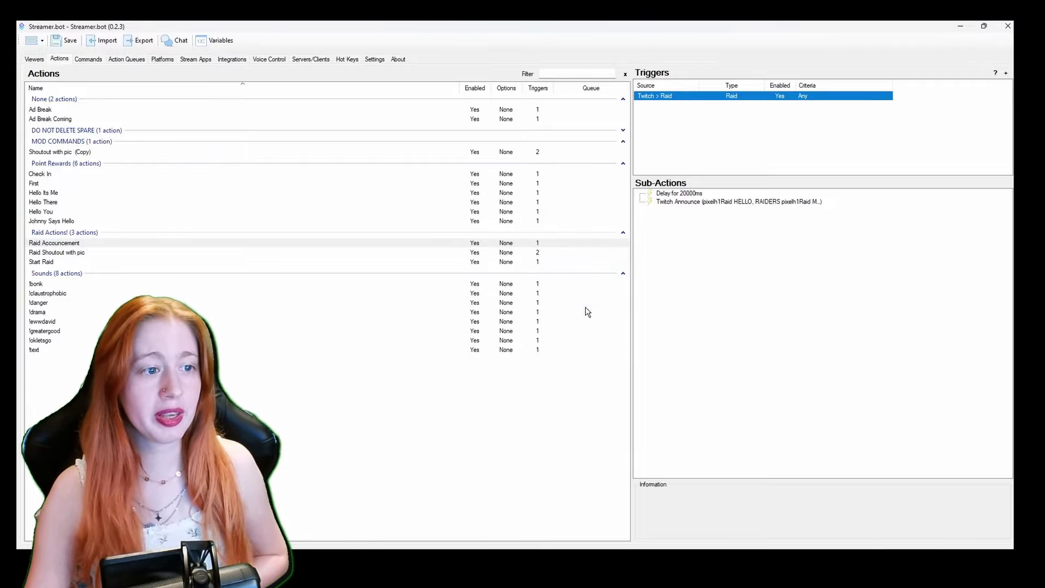
click(775, 141)
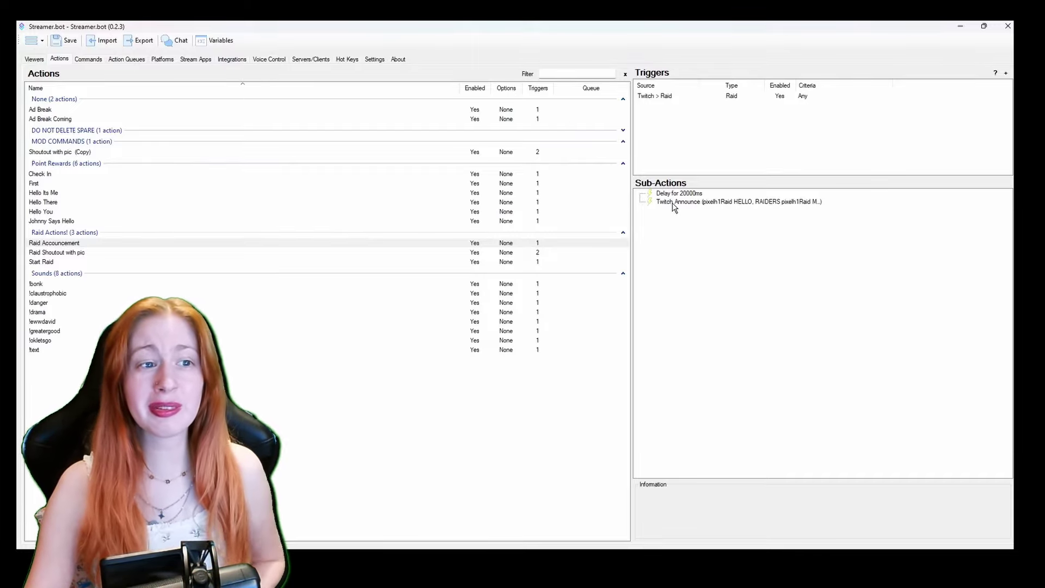
Review the pixelh1Raid raid announcement text, then view the Raid Shoutout with pic action
double_click(721, 202)
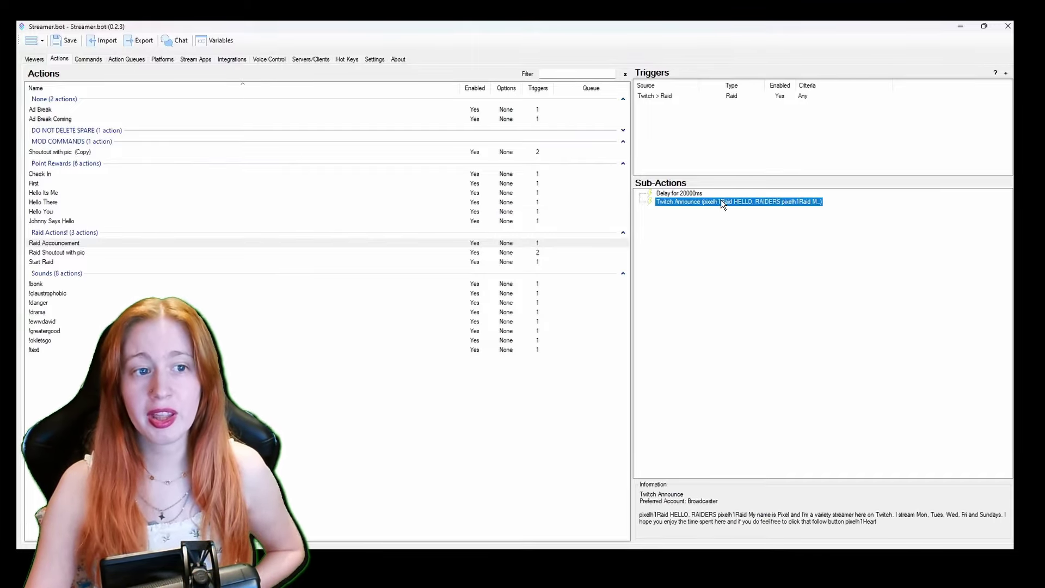
drag(542, 225, 558, 208)
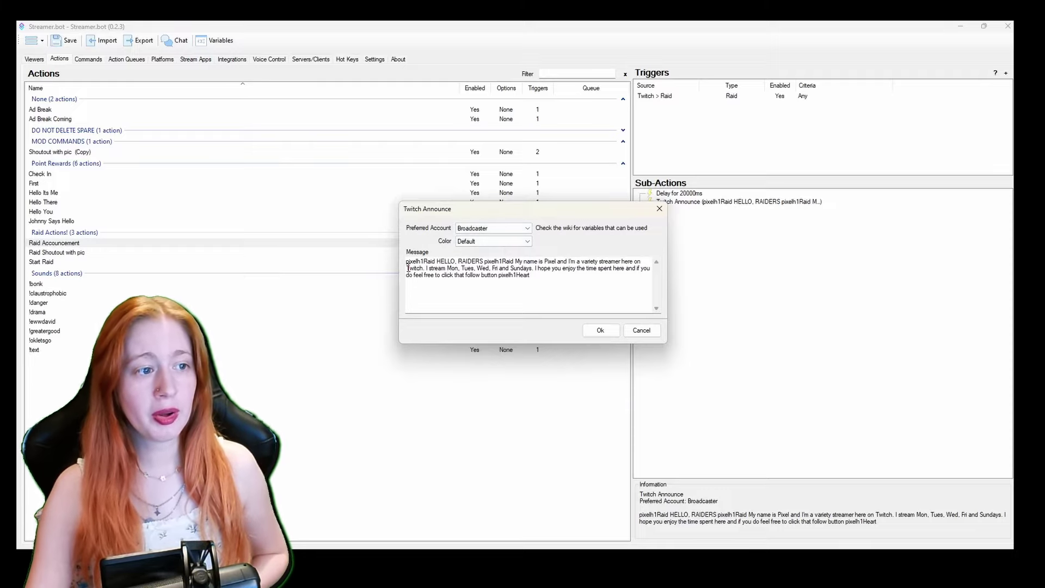
double_click(428, 262)
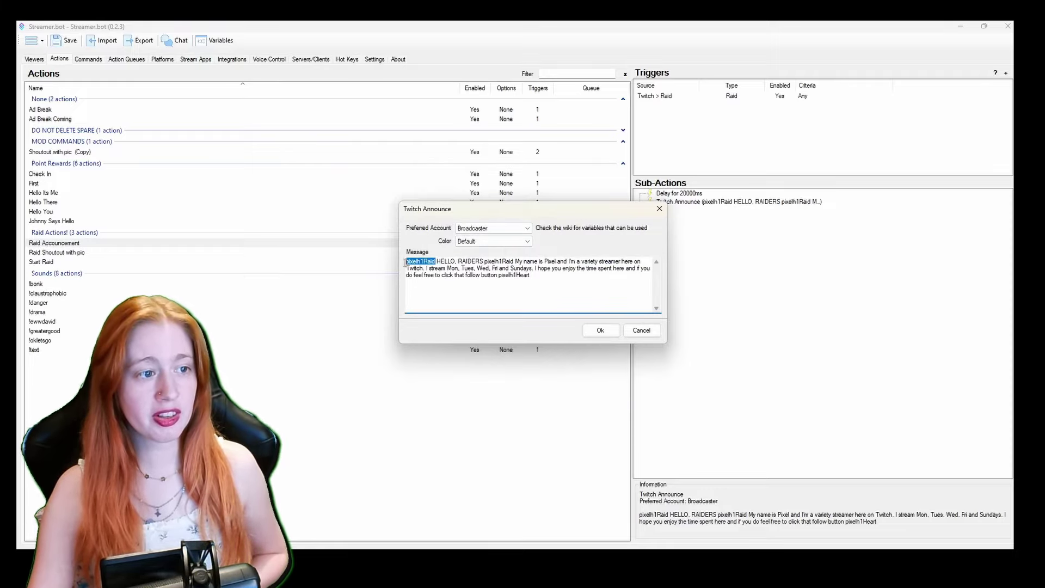
click(437, 290)
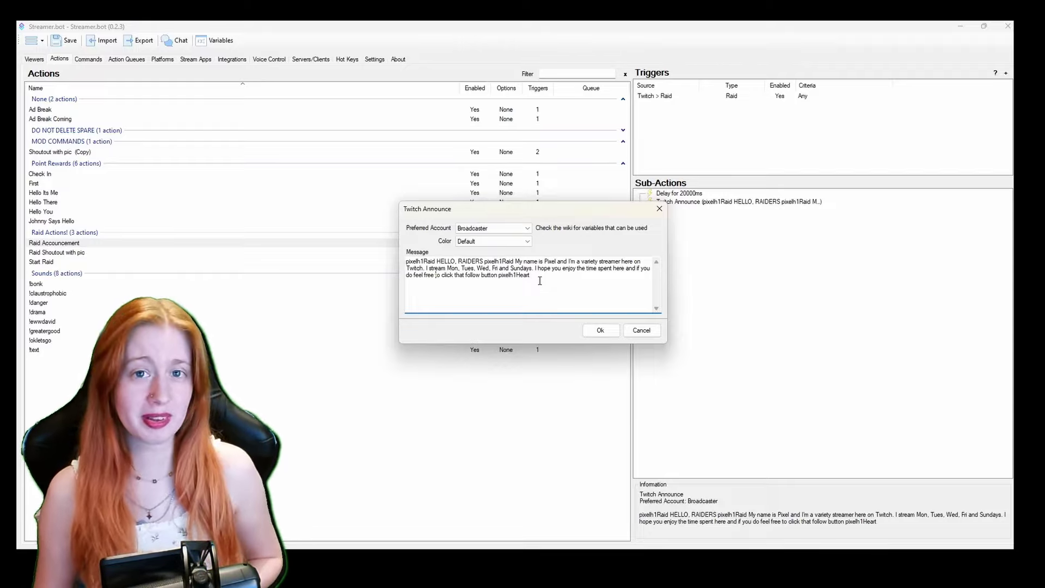
key(Escape)
click(190, 256)
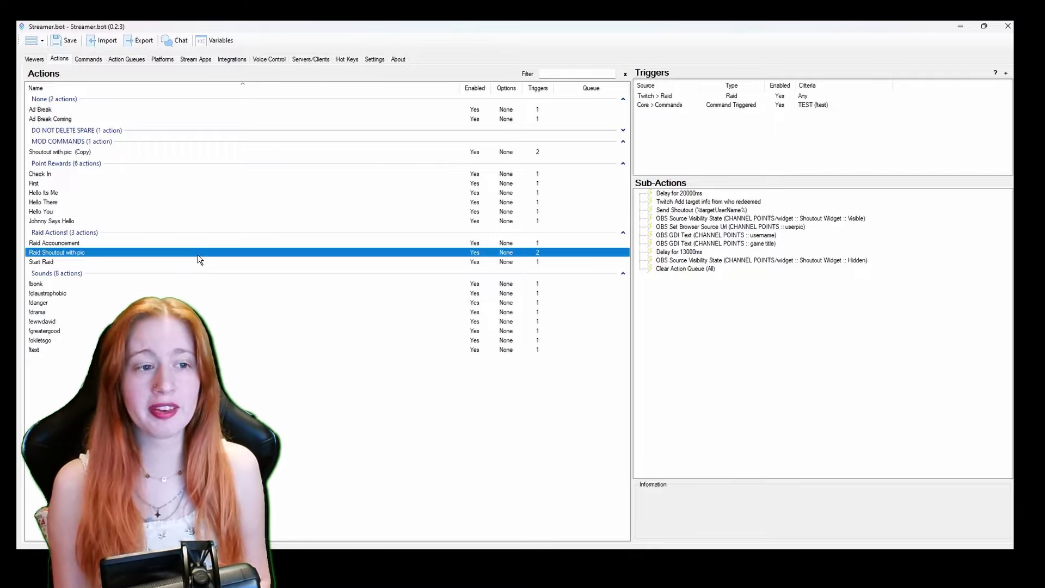
click(680, 252)
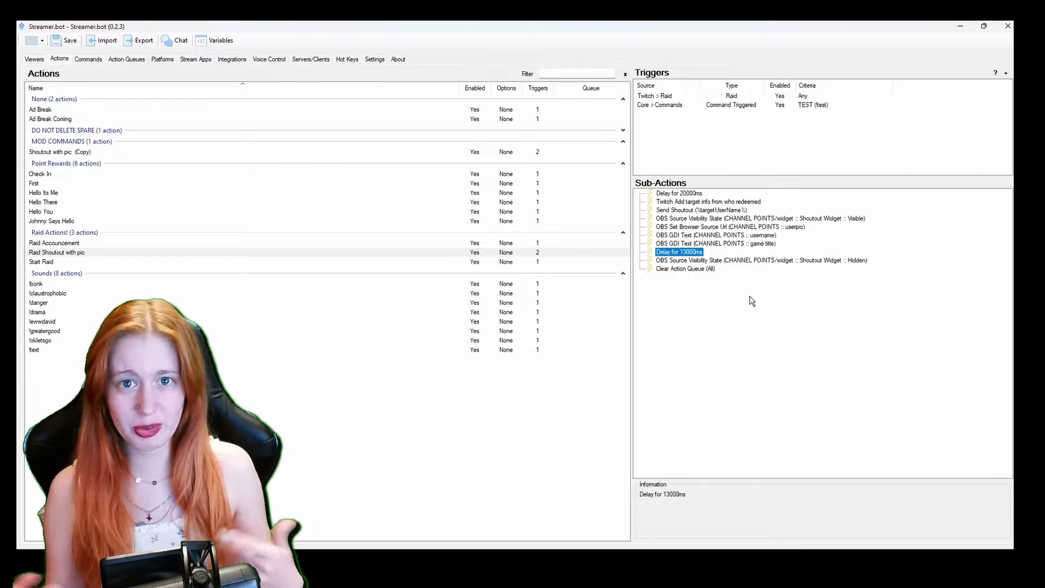
click(301, 254)
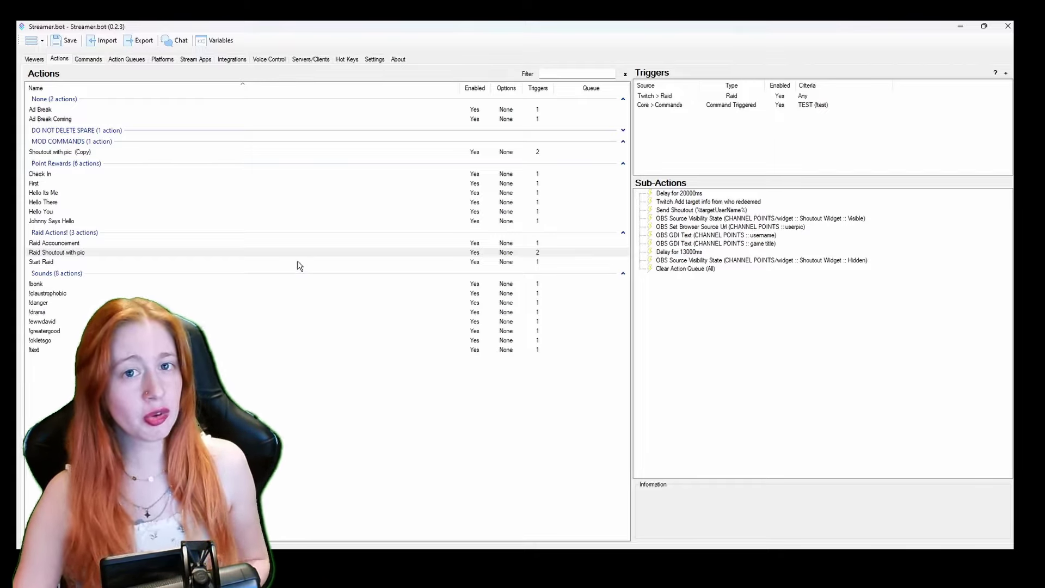
click(54, 261)
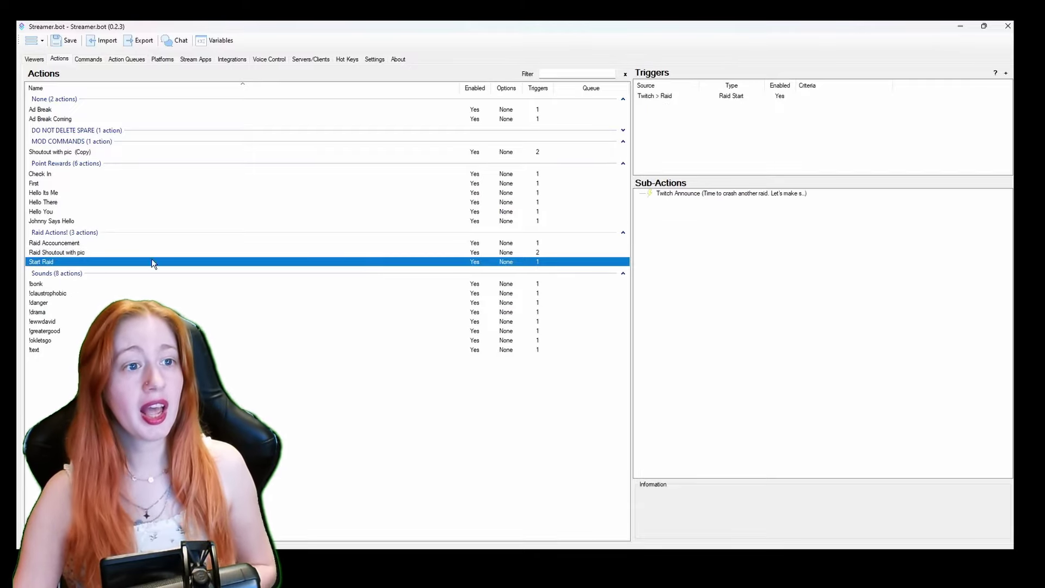
right_click(670, 111)
mouse_move(723, 280)
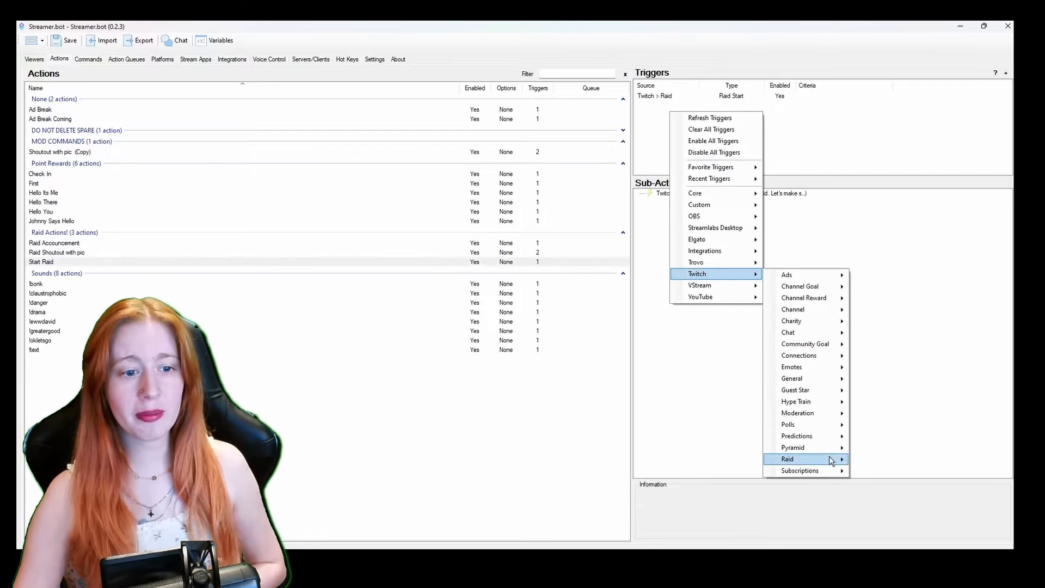
mouse_move(829, 458)
click(893, 496)
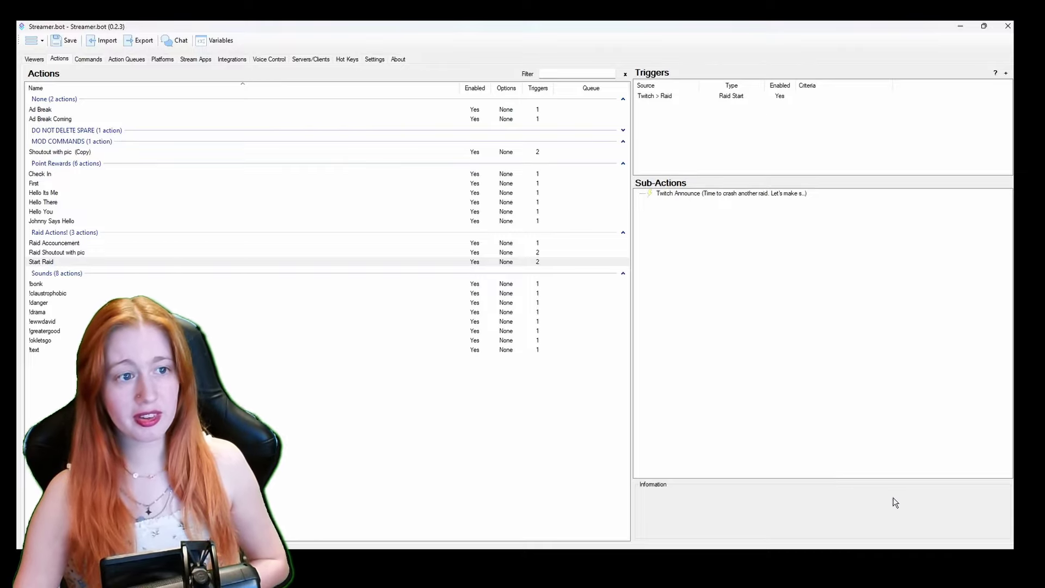
click(748, 106)
key(Delete)
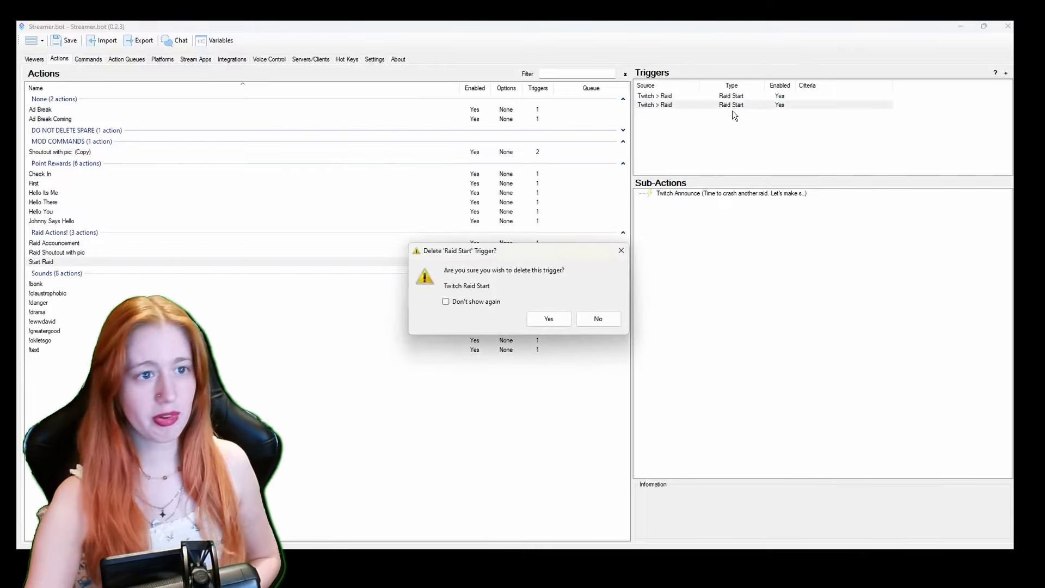
click(547, 319)
right_click(690, 194)
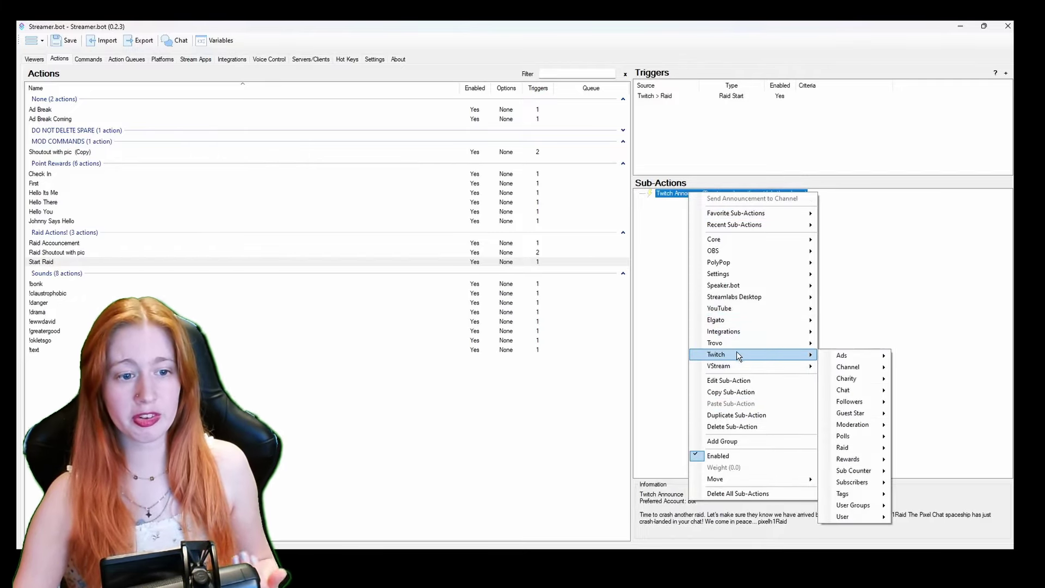
click(888, 299)
double_click(714, 195)
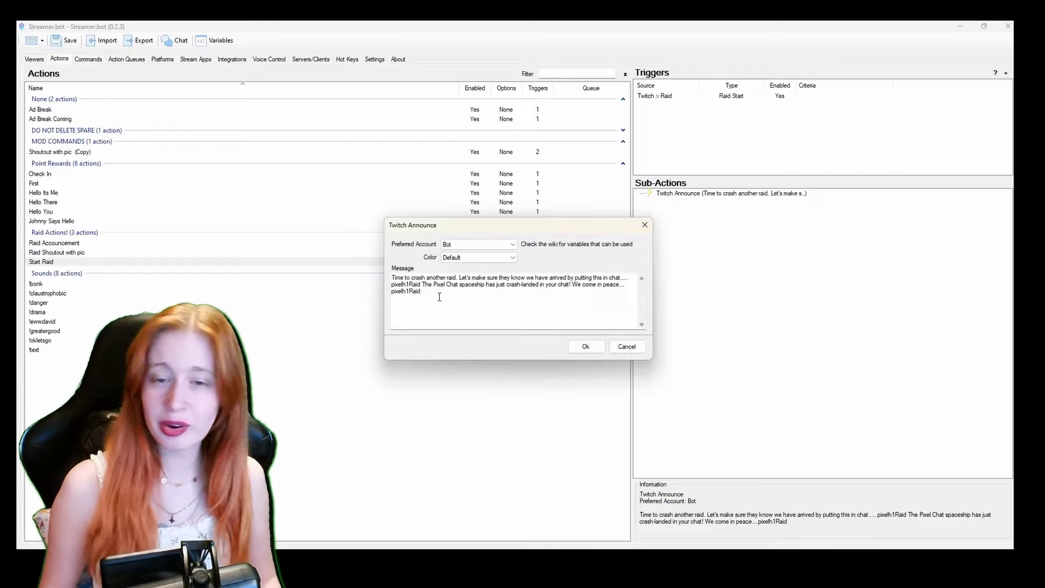
click(635, 349)
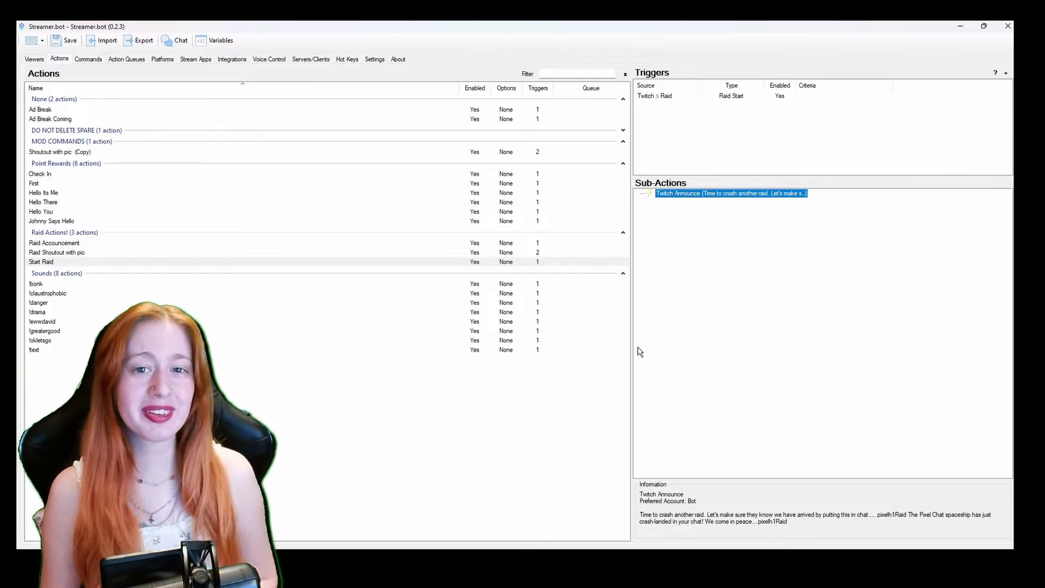
Add a Core Command Triggered trigger to the !bonk sound action, leaving the command on Any
click(60, 330)
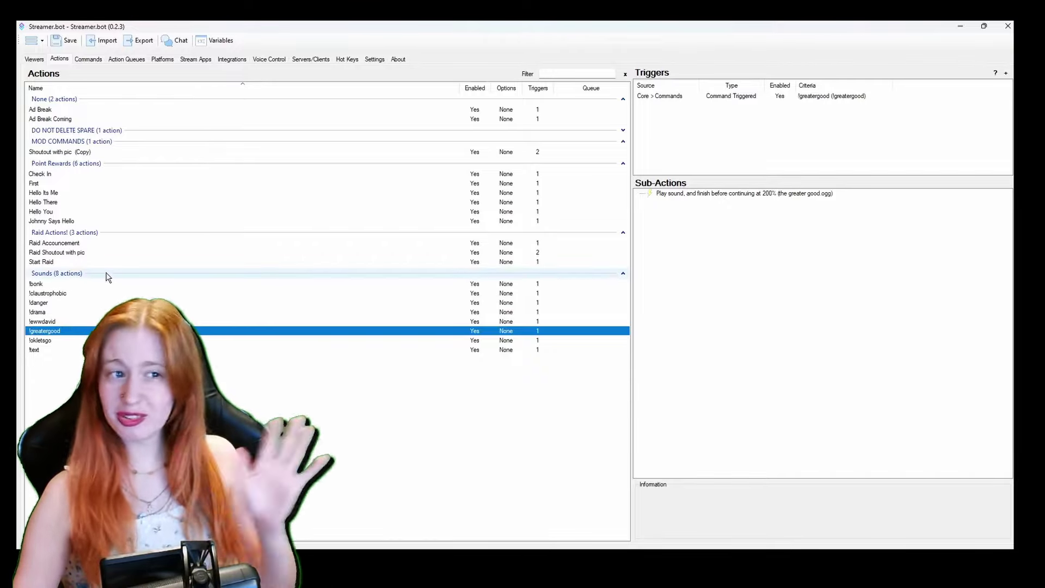
click(87, 283)
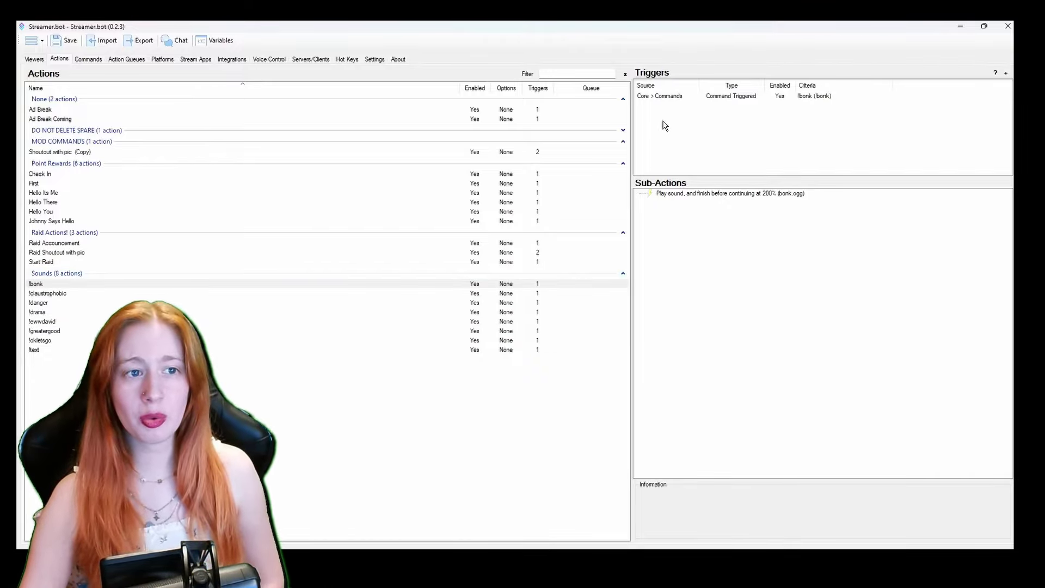
right_click(648, 121)
mouse_move(698, 226)
mouse_move(697, 202)
mouse_move(777, 238)
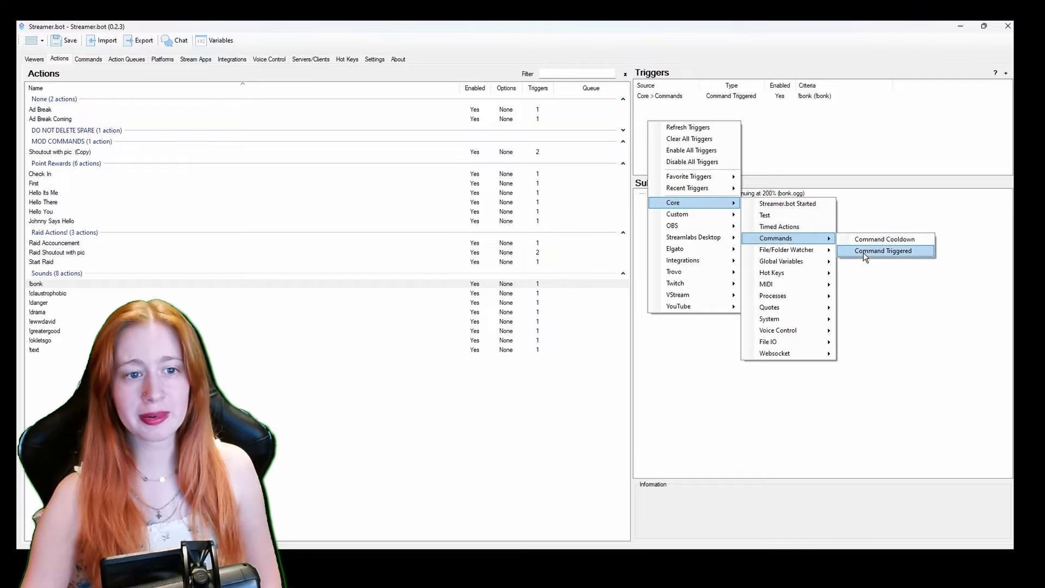
click(865, 253)
drag(523, 270, 563, 141)
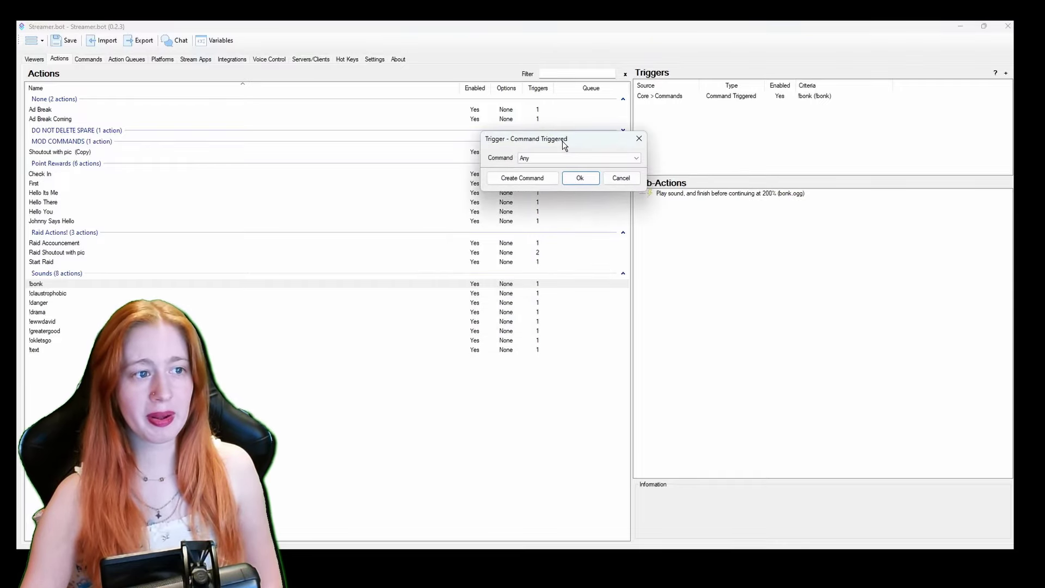
click(626, 161)
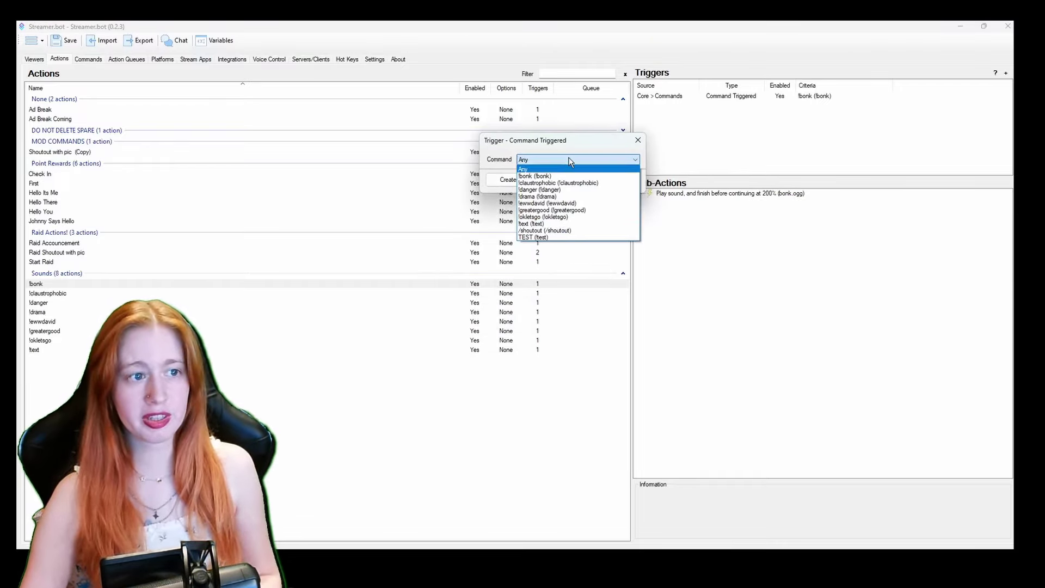
click(552, 169)
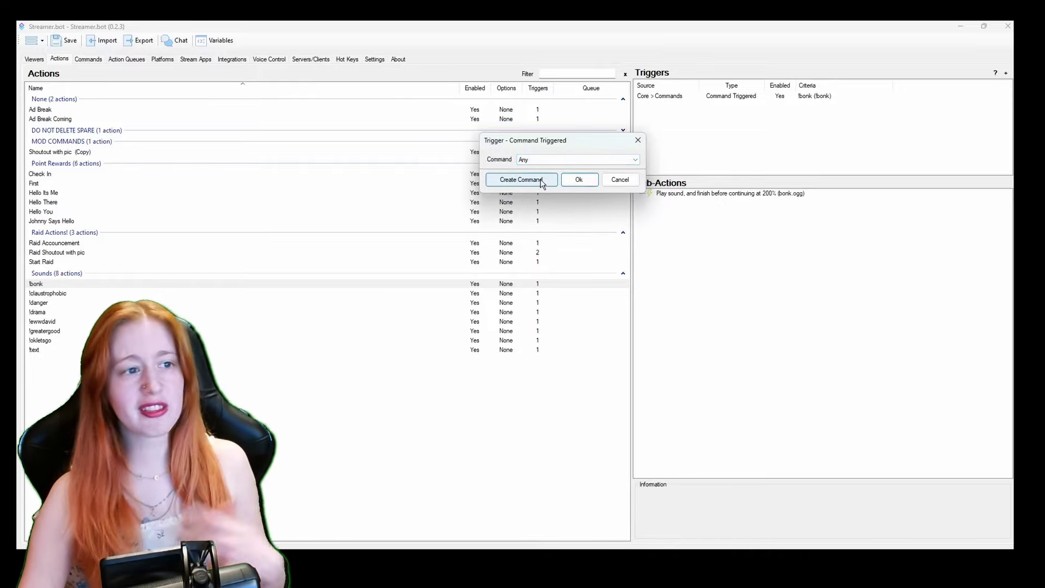
Create a command named test with !test, matching at the message Start
click(542, 181)
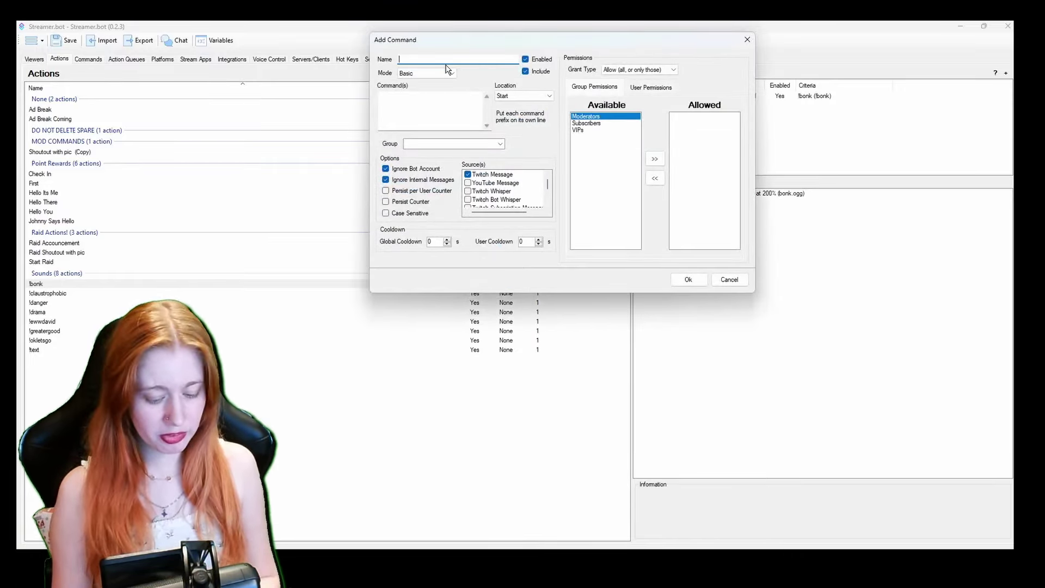
text(test)
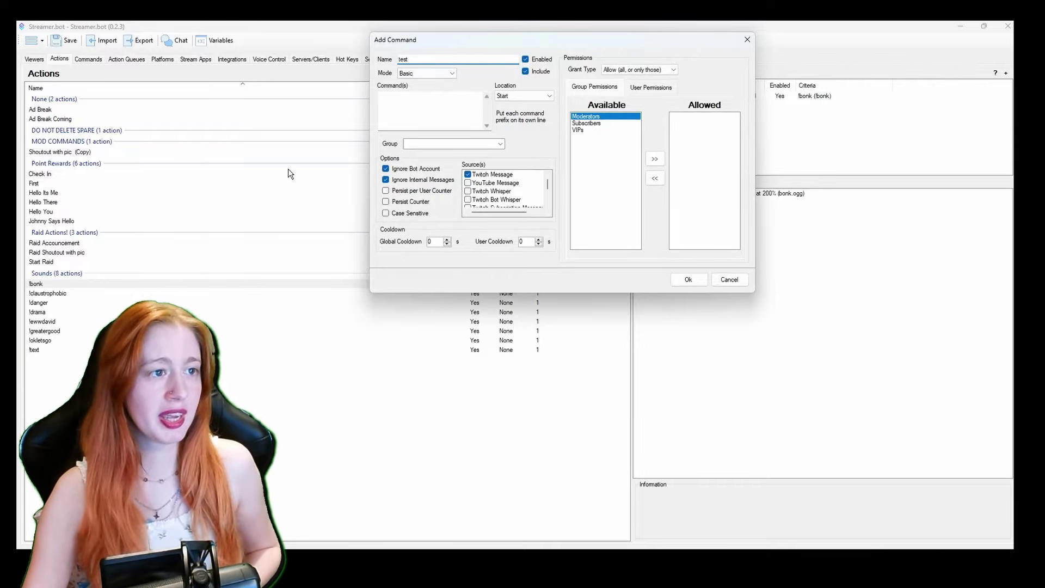
click(425, 95)
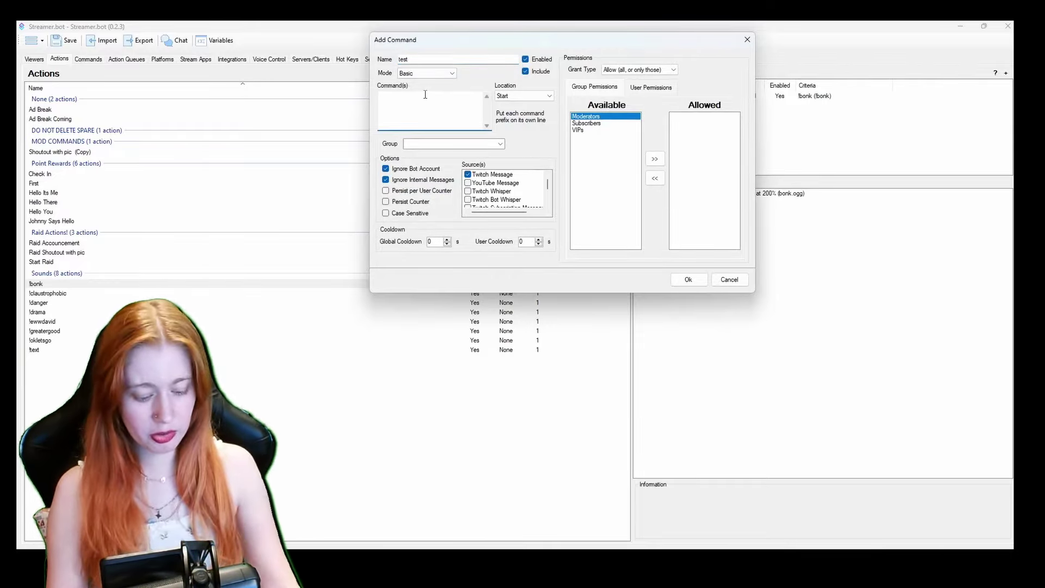
text(!test)
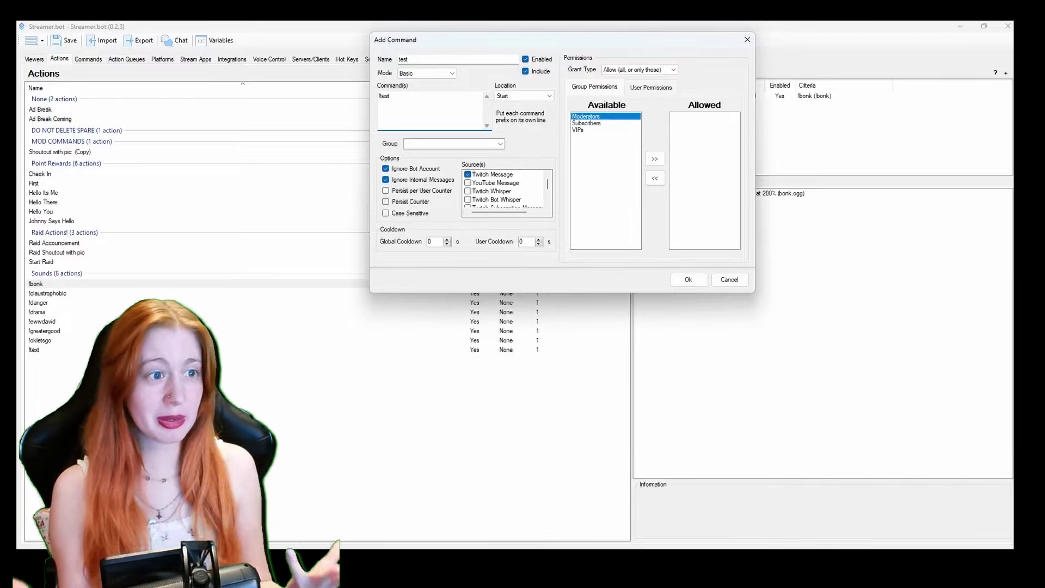
drag(406, 39, 381, 90)
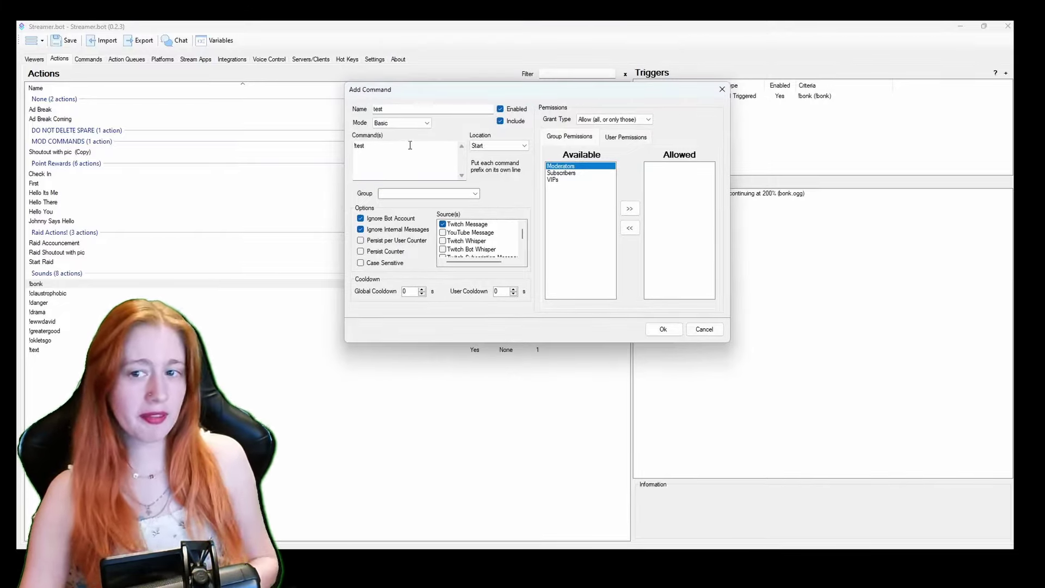
click(512, 147)
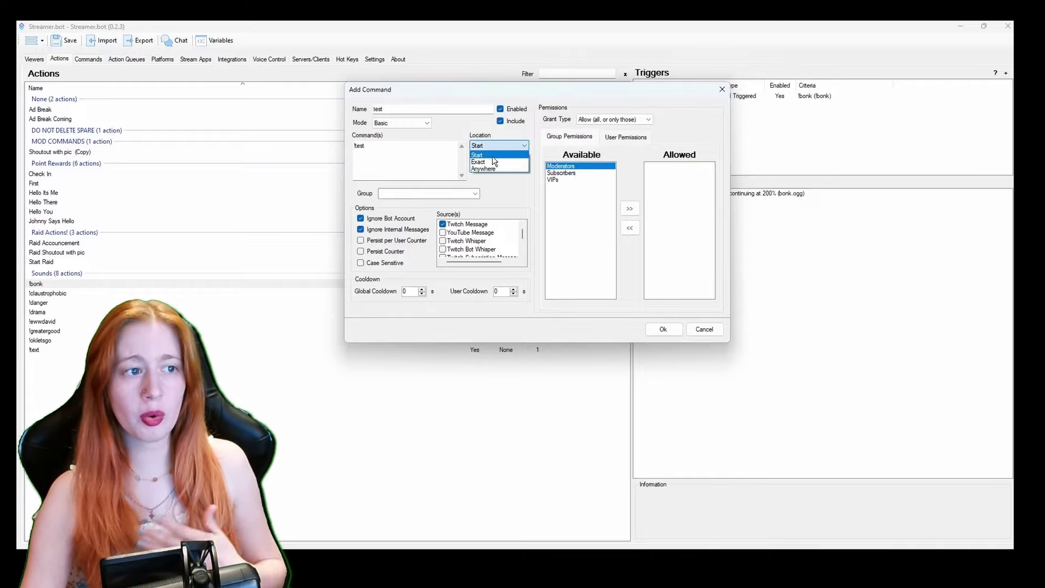
click(504, 146)
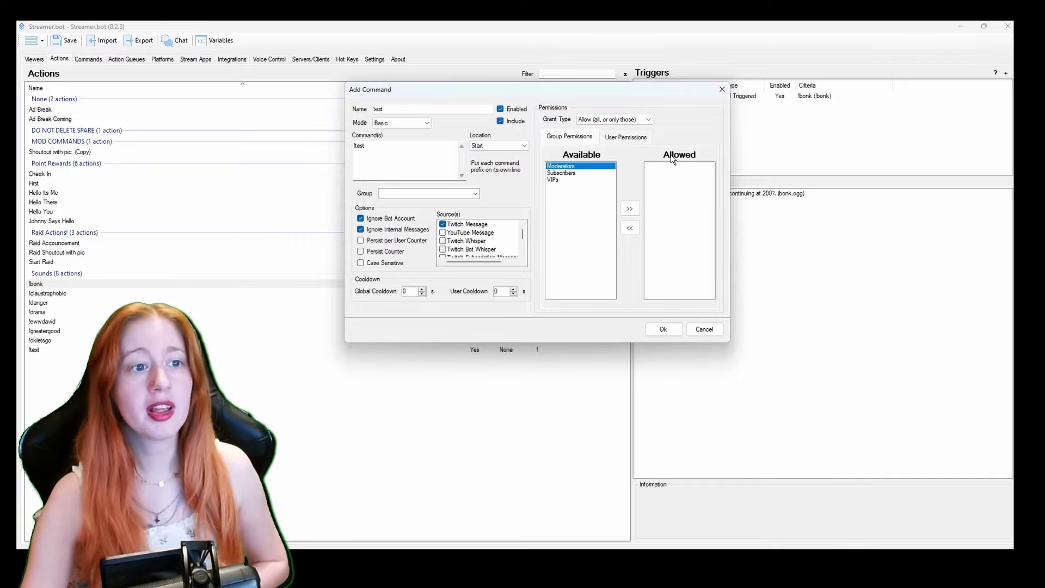
Allow the Subscribers group, check user permissions without adding anyone, then return to groups
click(555, 180)
click(588, 174)
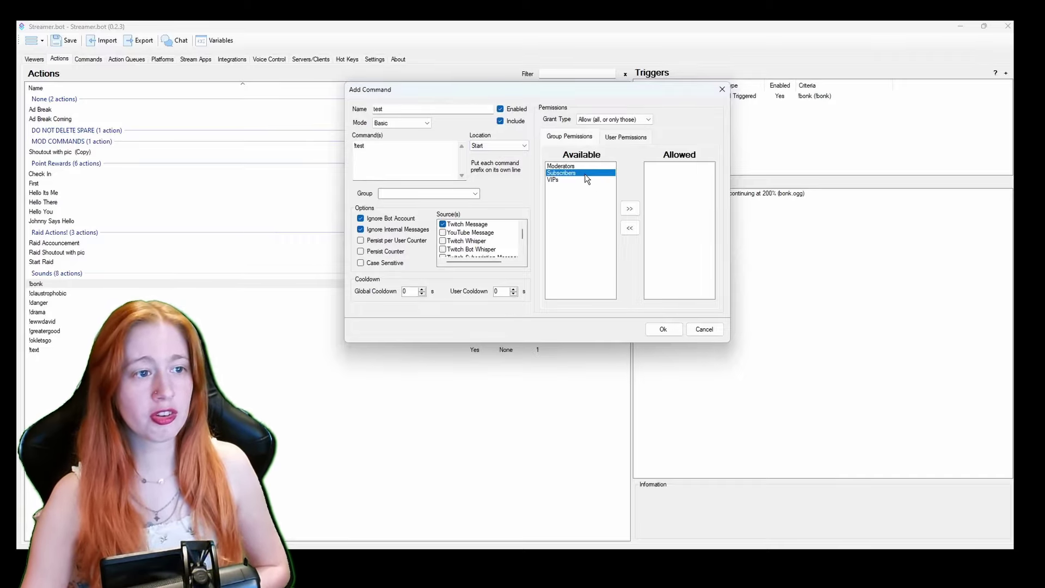
click(631, 207)
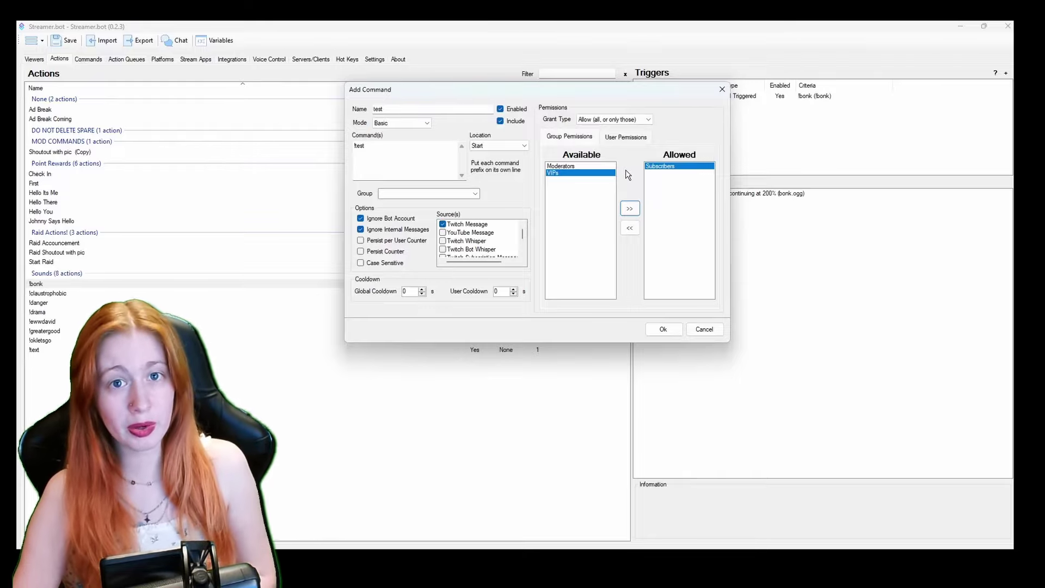
click(642, 139)
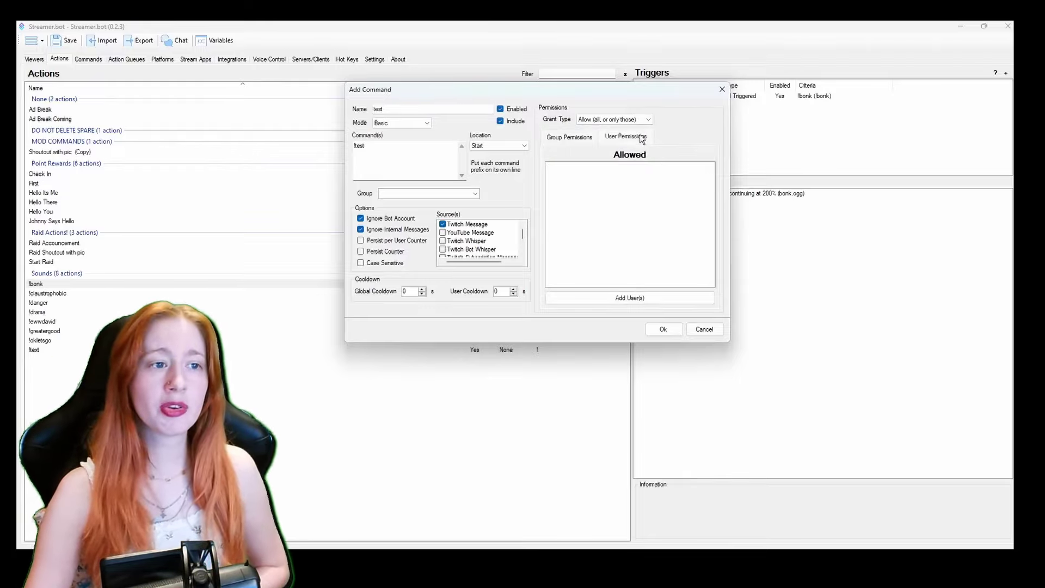
click(593, 299)
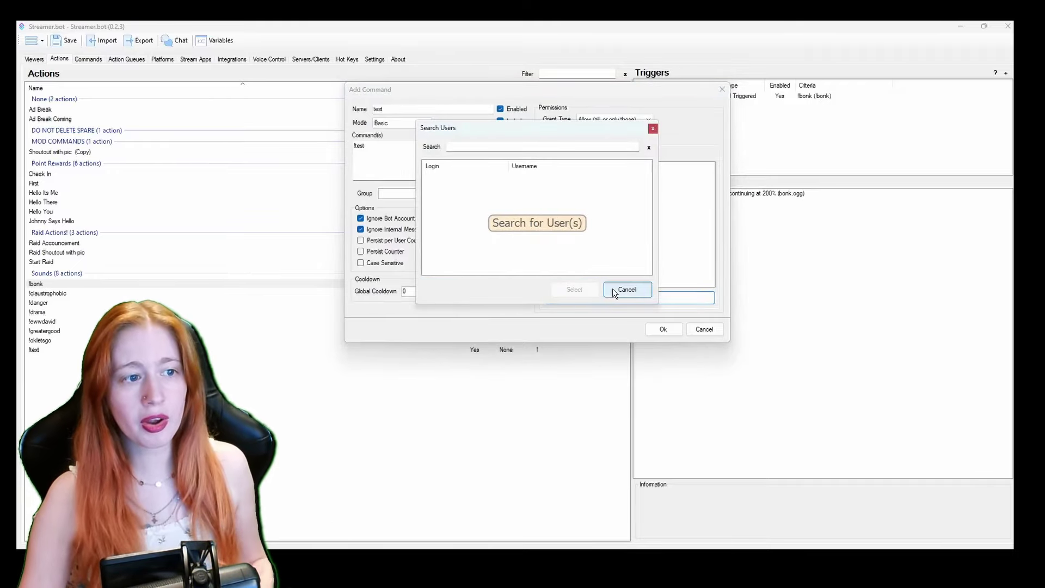
click(627, 290)
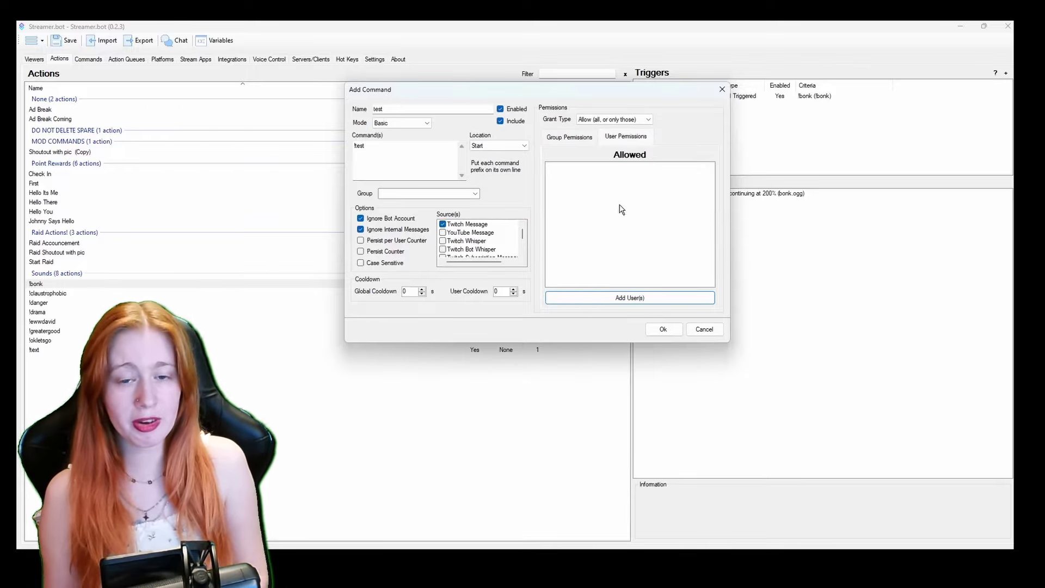
click(569, 136)
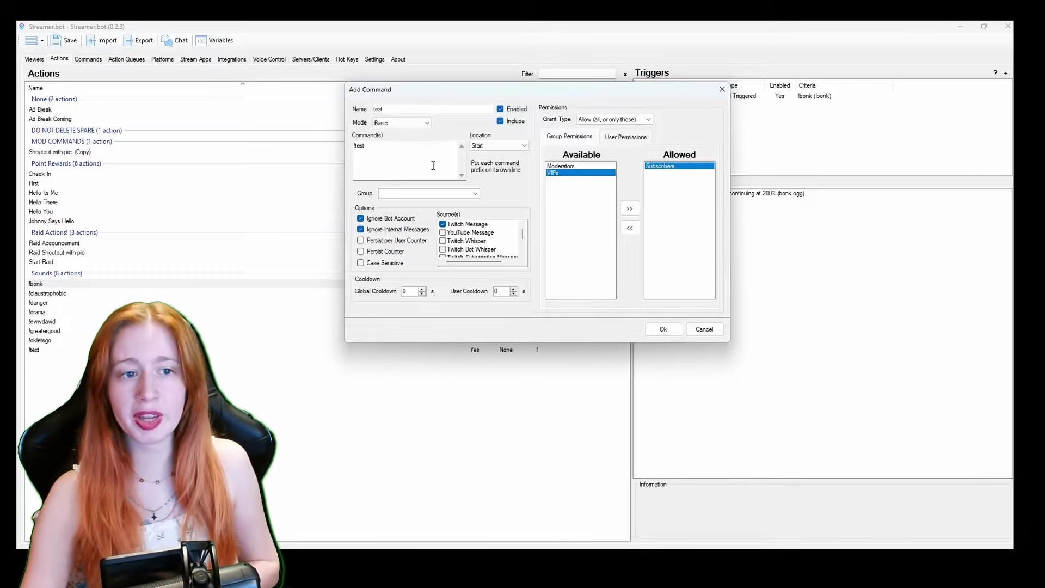
Discard the unsaved test command and start a new Core > Sounds > Play Sound sub-action
click(708, 334)
right_click(653, 213)
mouse_move(675, 245)
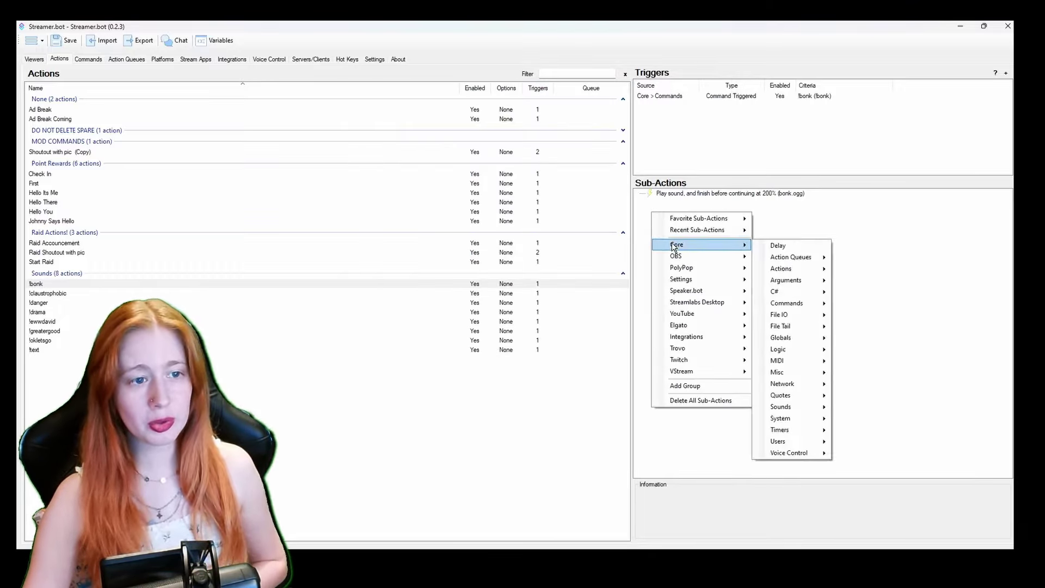
mouse_move(825, 411)
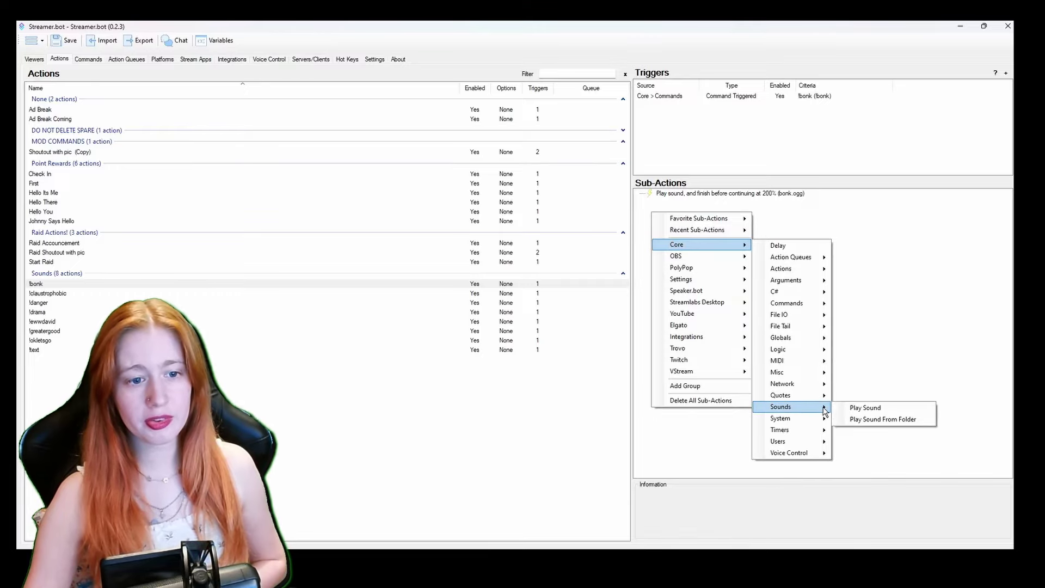
click(864, 407)
Cancel the empty Play Sound sub-action and open the existing one playing bonk.ogg at 200%
drag(525, 235, 627, 226)
click(587, 248)
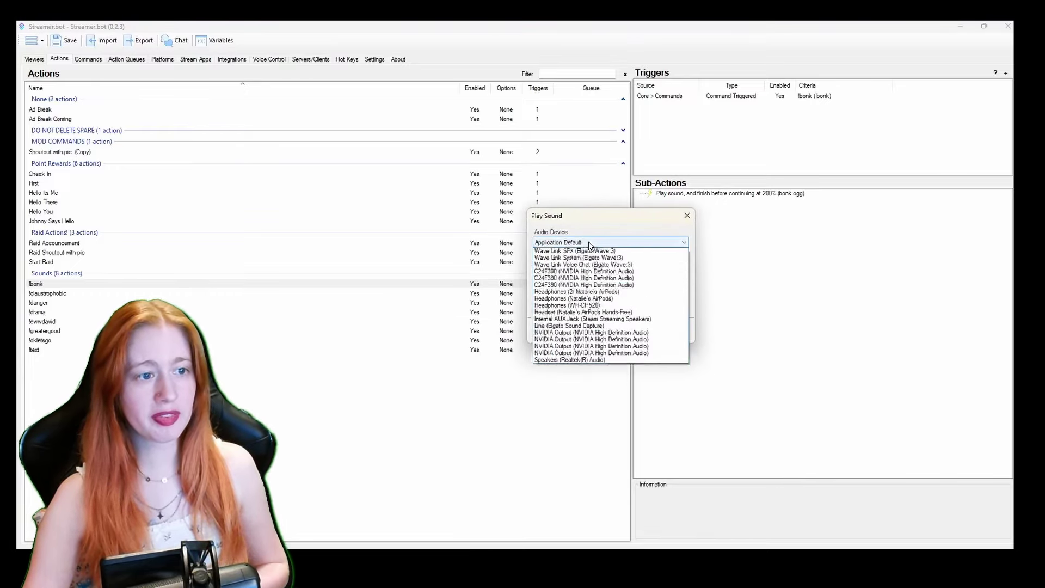
click(616, 234)
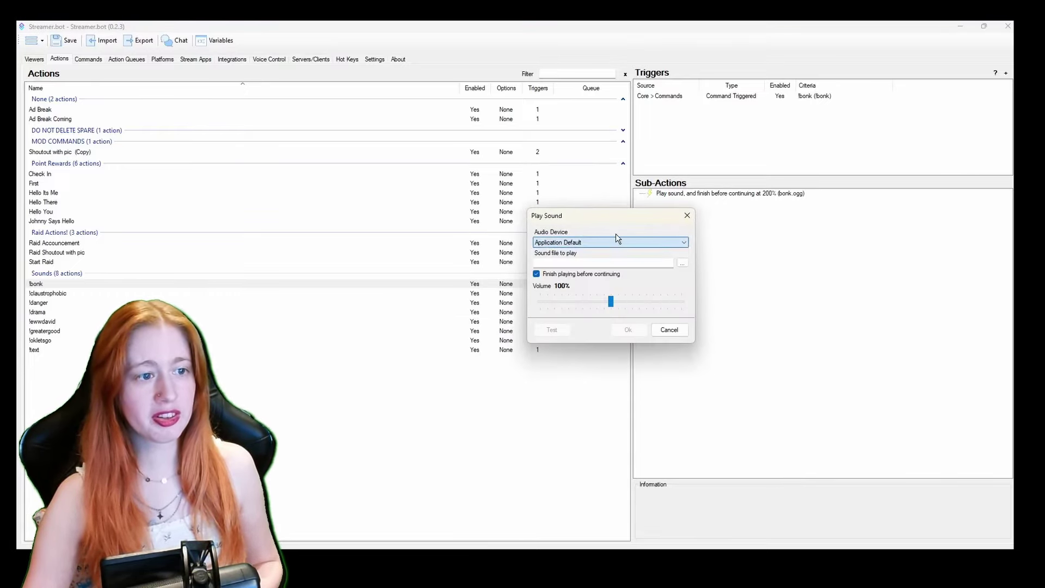
click(668, 262)
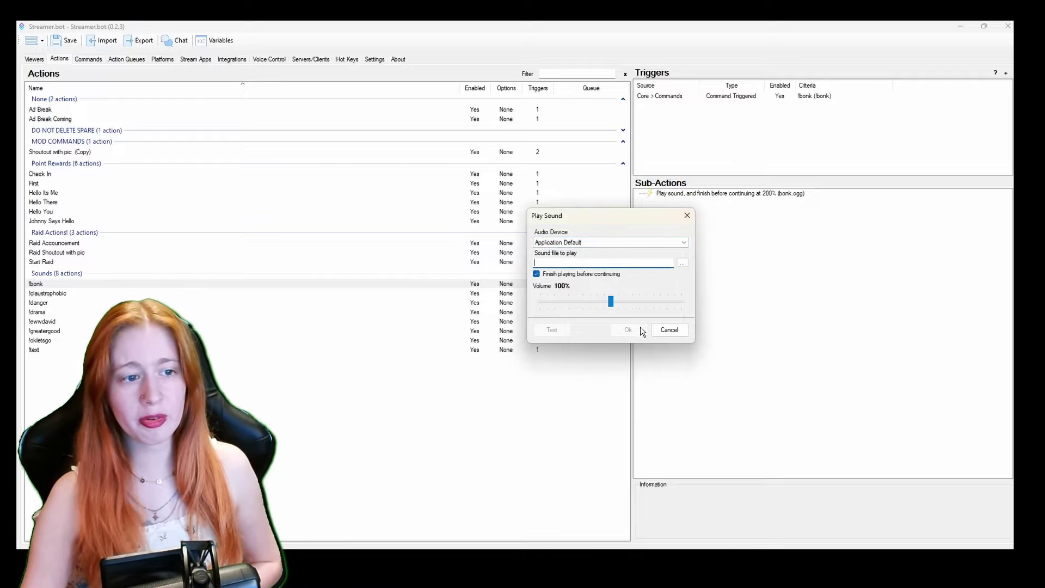
click(669, 330)
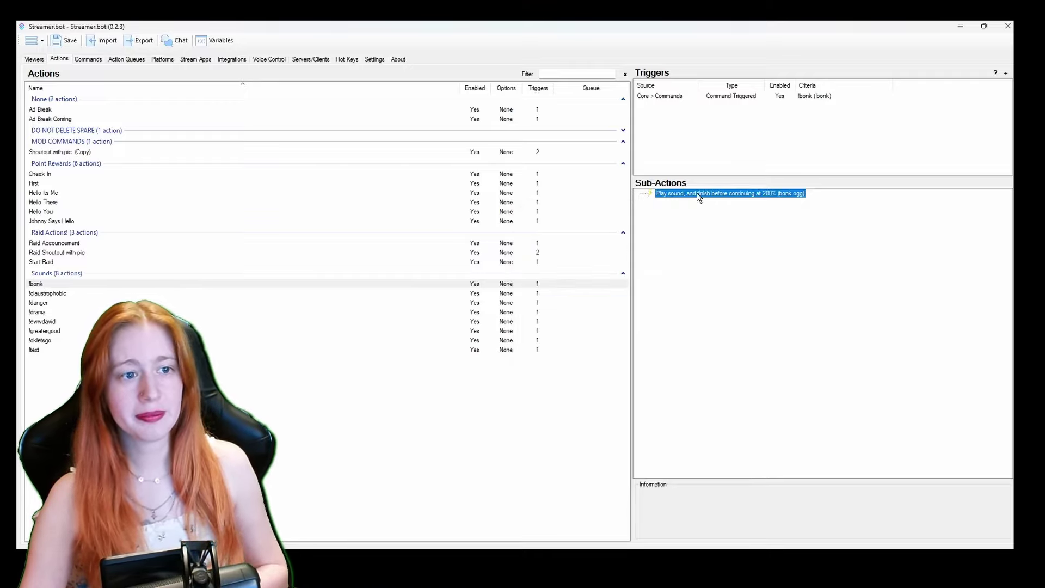
double_click(696, 193)
drag(522, 233, 551, 204)
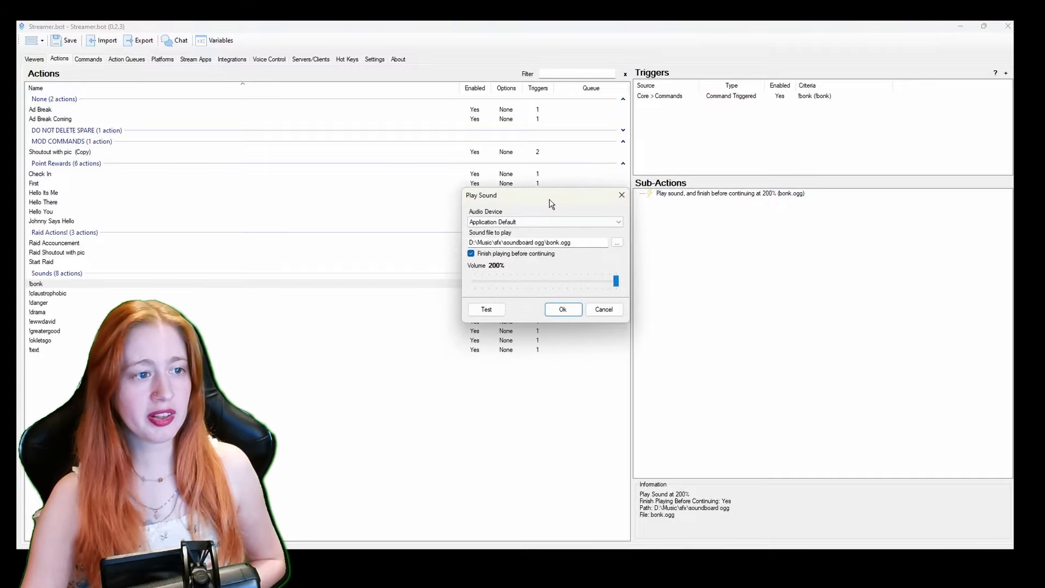
Cancel the bonk.ogg Play Sound editor without changes, returning to the full Actions list
click(608, 310)
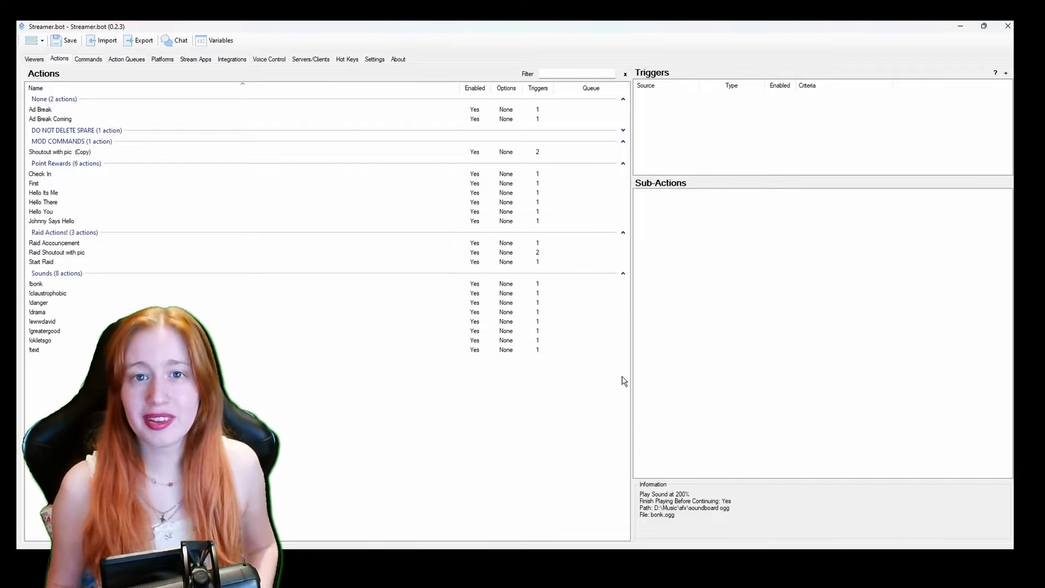